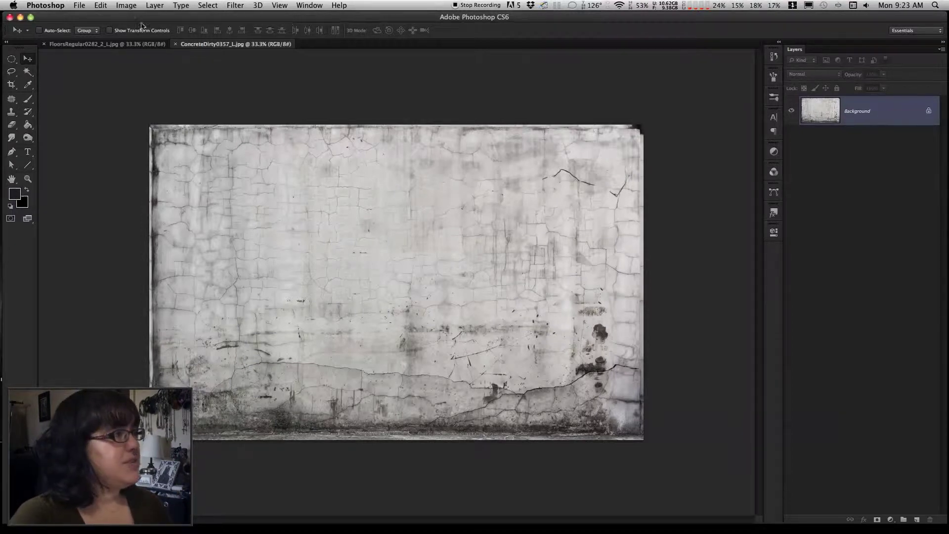
Create a new 15 by 10 inch RGB document at 72 pixels/inch with a white background.
{"action": "left_click", "coordinate": [74, 46]}
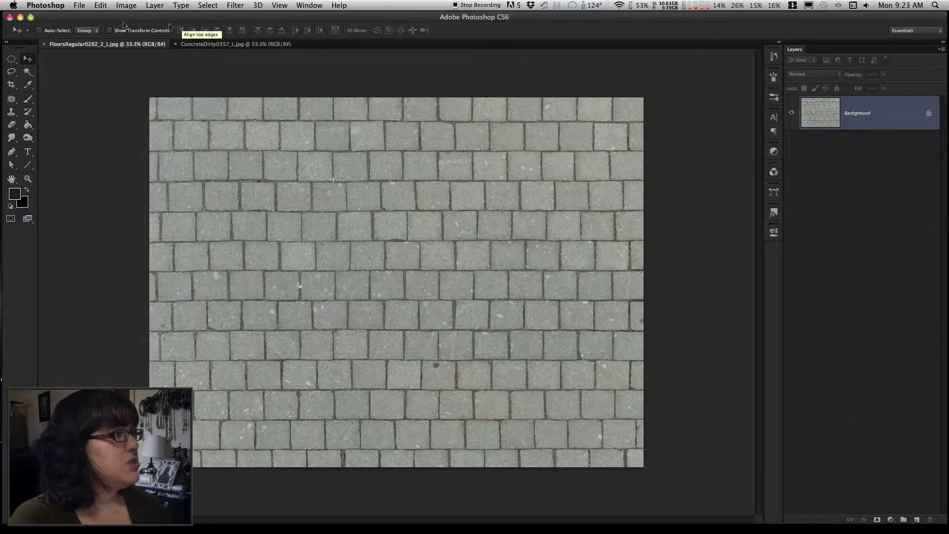
{"action": "left_click", "coordinate": [79, 6]}
{"action": "left_click", "coordinate": [90, 18]}
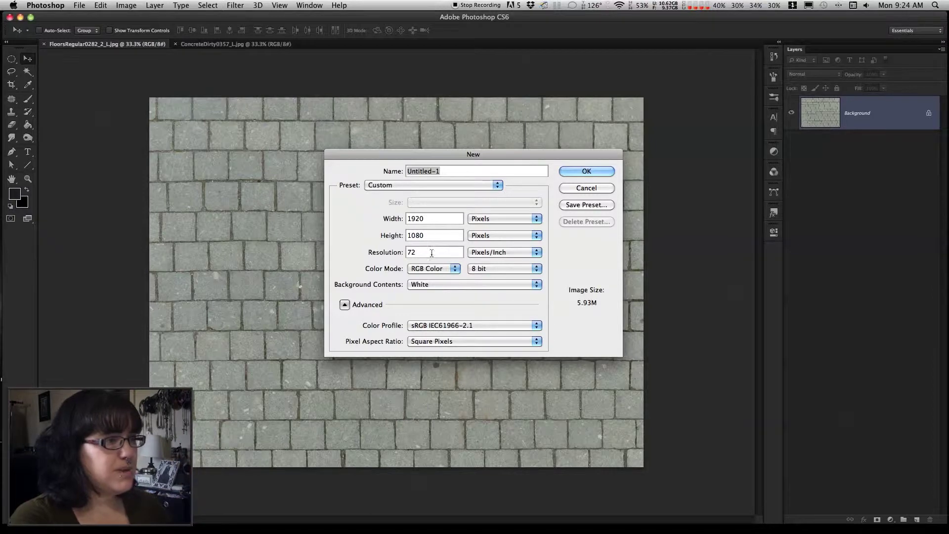
{"action": "left_click", "coordinate": [508, 220]}
{"action": "left_click", "coordinate": [502, 229]}
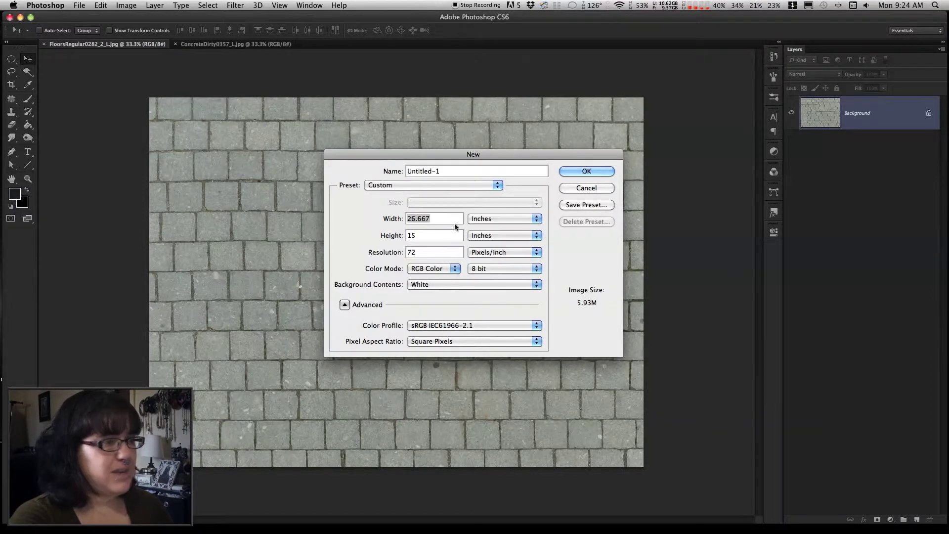
{"action": "type", "text": "10"}
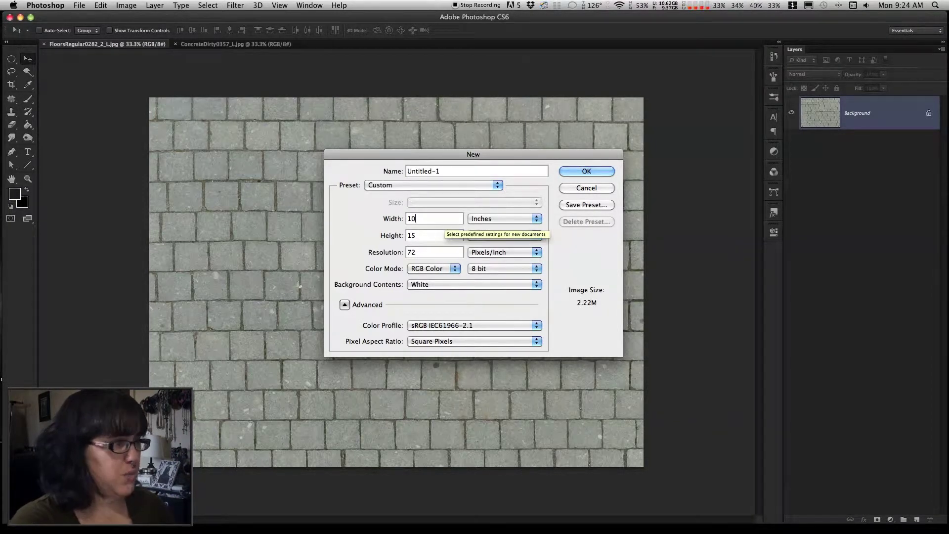
{"action": "key", "text": "BackSpace"}
{"action": "type", "text": "5"}
{"action": "key", "text": "Tab"}
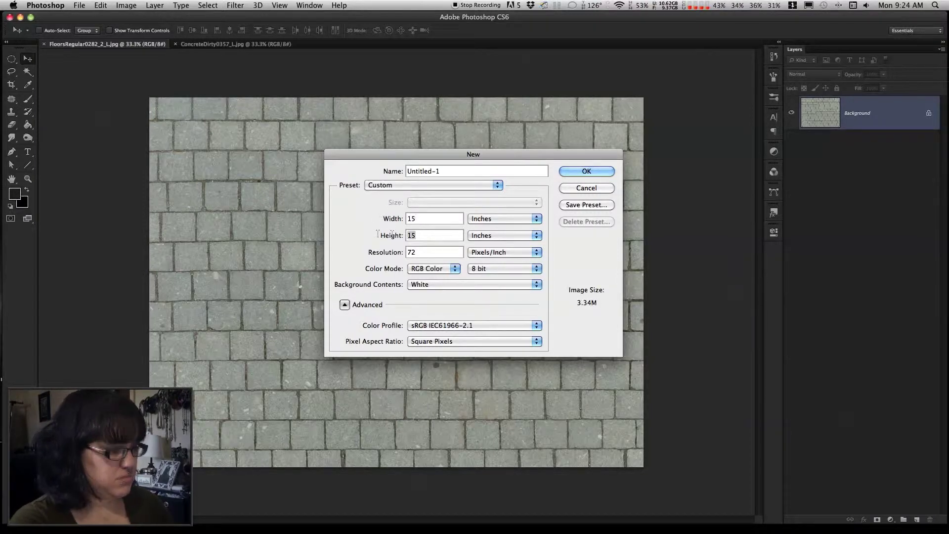
{"action": "key", "text": "Return"}
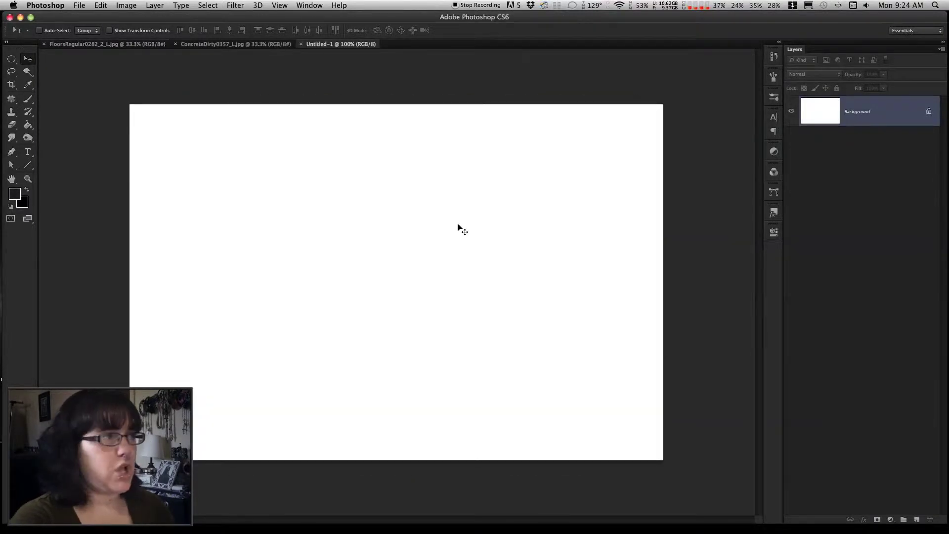
Copy the ConcreteDirty0357_L.jpg wall texture into the new document as its own layer.
{"action": "left_click", "coordinate": [215, 46]}
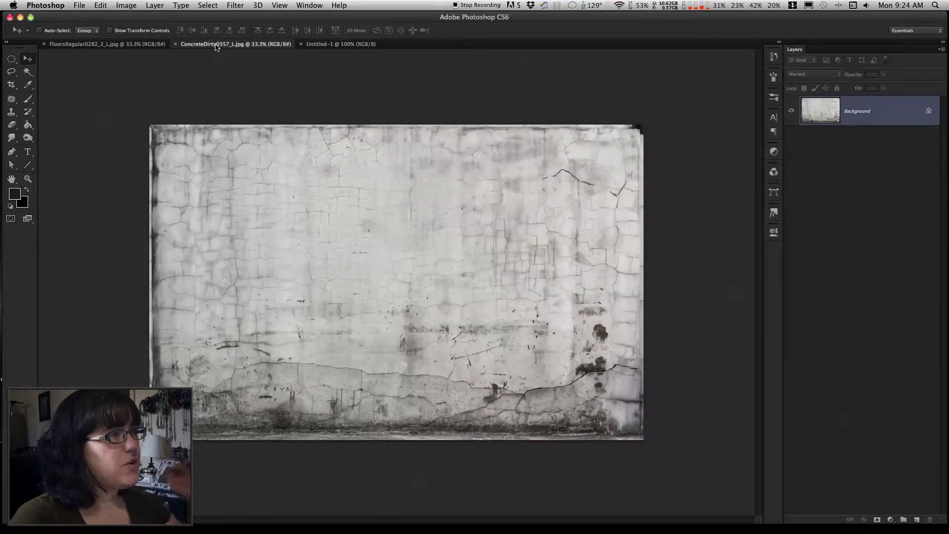
{"action": "left_click_drag", "start_coordinate": [299, 161], "coordinate": [435, 215]}
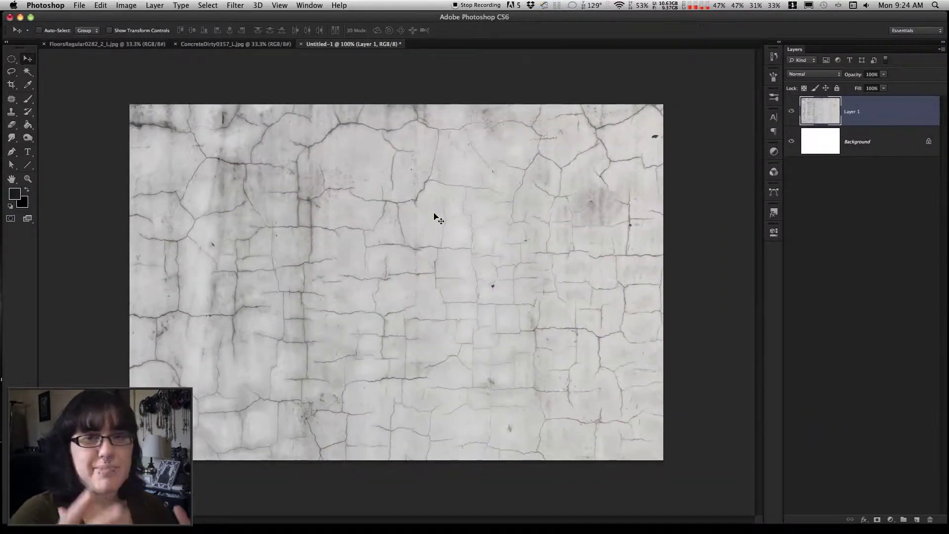
{"action": "key", "text": "super+minus"}
{"action": "key", "text": "super+minus"}
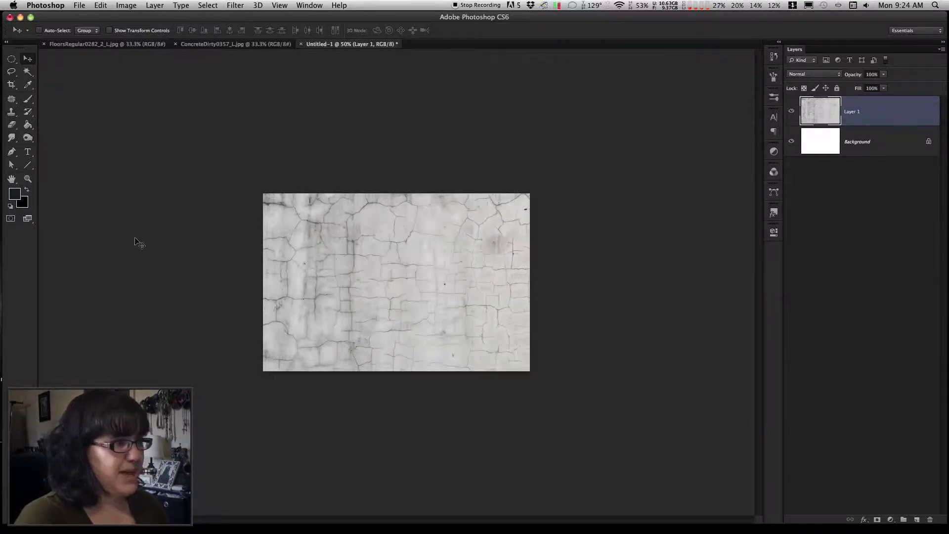
{"action": "key", "text": "super+t"}
{"action": "left_click", "coordinate": [123, 5]}
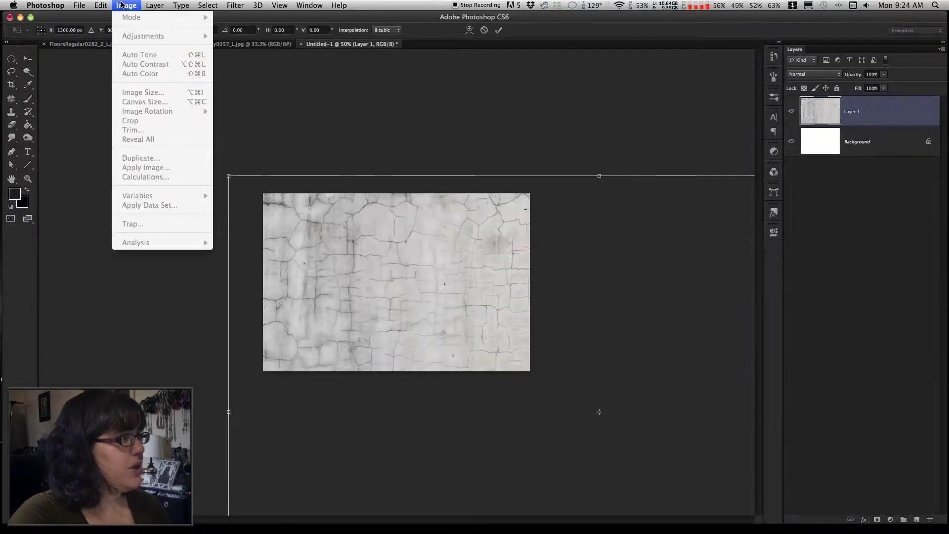
{"action": "key", "text": "Escape"}
{"action": "key", "text": "Escape"}
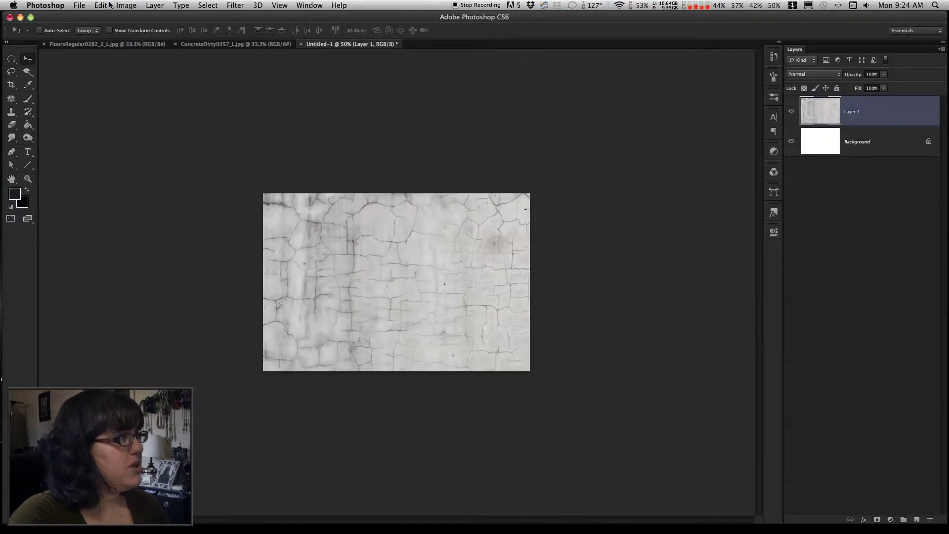
Scale the concrete wall layer proportionally to about 36% so it spans the canvas width, aligned with the canvas's upper edge.
{"action": "left_click", "coordinate": [101, 5]}
{"action": "mouse_move", "coordinate": [205, 225]}
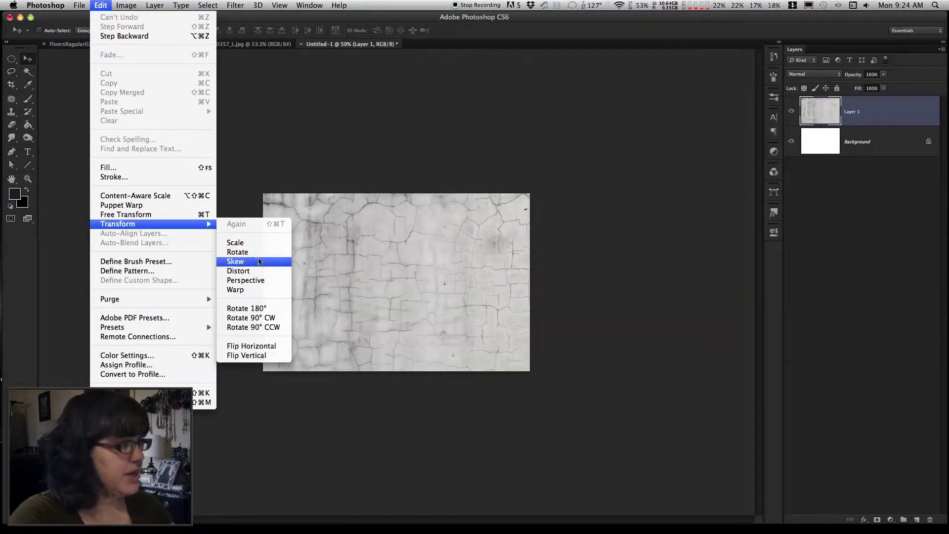
{"action": "left_click", "coordinate": [264, 245]}
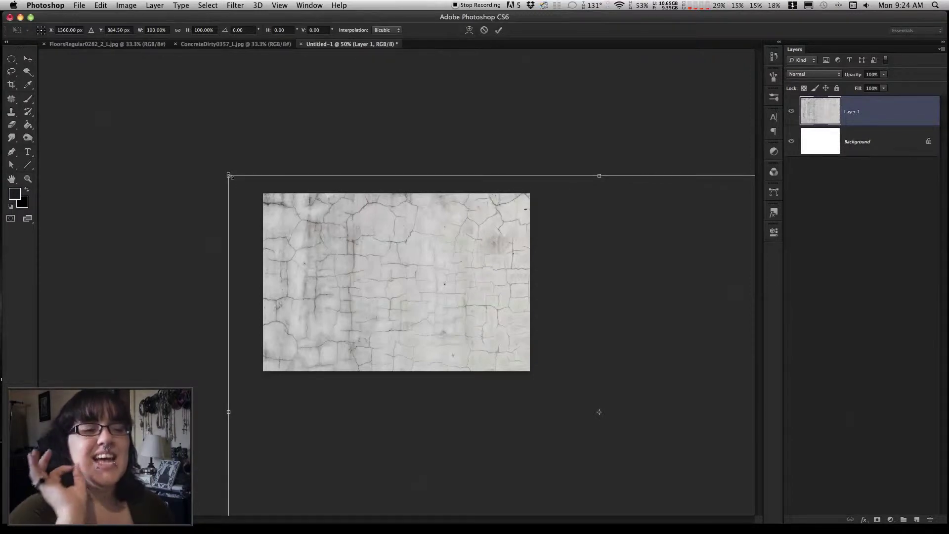
{"action": "mouse_move", "coordinate": [229, 176]}
{"action": "left_mouse_down"}
{"action": "mouse_move", "coordinate": [280, 276]}
{"action": "mouse_move", "coordinate": [447, 400]}
{"action": "mouse_move", "coordinate": [539, 395]}
{"action": "mouse_move", "coordinate": [395, 255]}
{"action": "mouse_move", "coordinate": [246, 169]}
{"action": "left_mouse_up"}
{"action": "left_click_drag", "start_coordinate": [679, 128], "coordinate": [411, 297]}
{"action": "left_click_drag", "start_coordinate": [359, 327], "coordinate": [408, 227]}
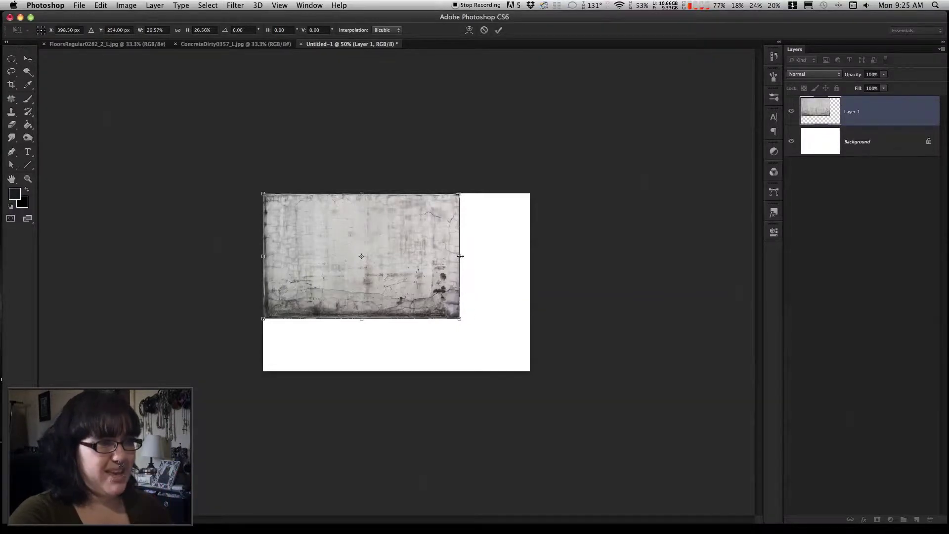
{"action": "left_click_drag", "start_coordinate": [460, 318], "coordinate": [477, 340]}
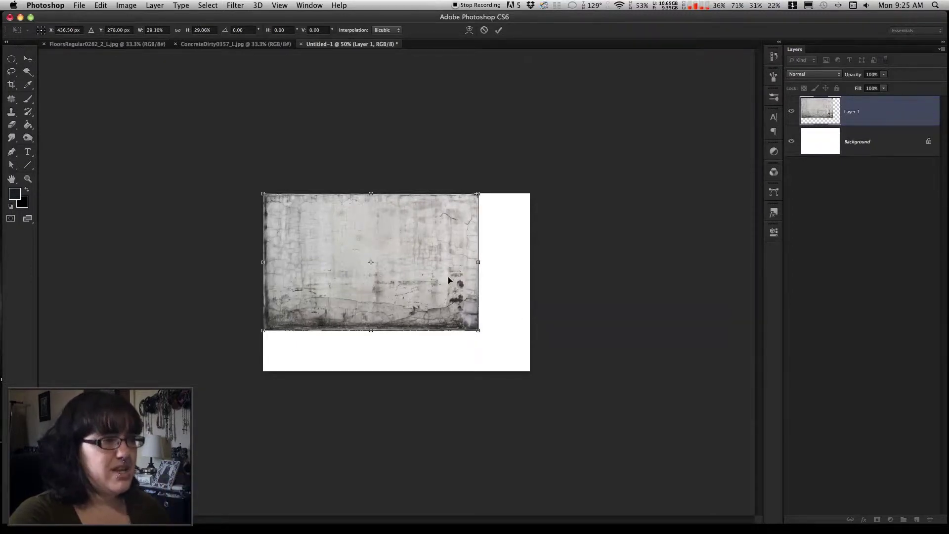
{"action": "left_click_drag", "start_coordinate": [478, 330], "coordinate": [522, 379]}
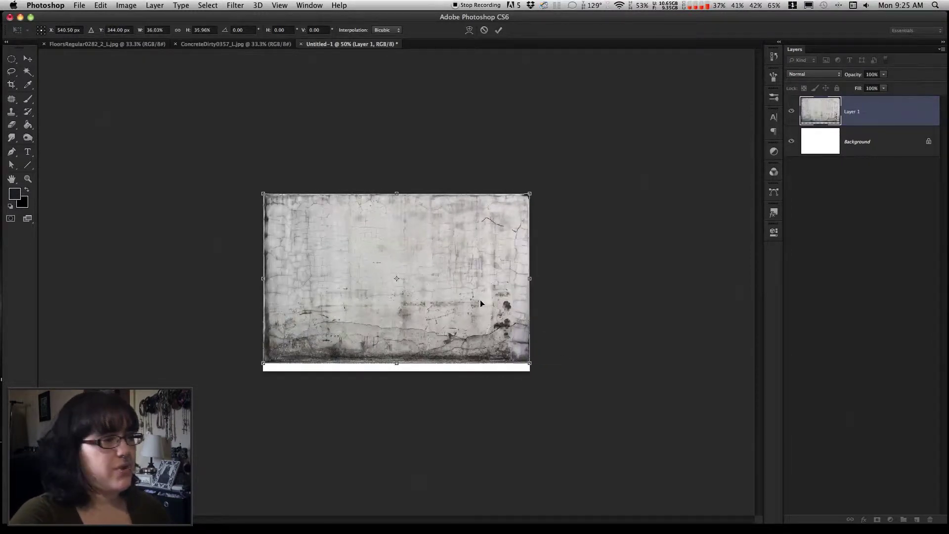
{"action": "key", "text": "Return"}
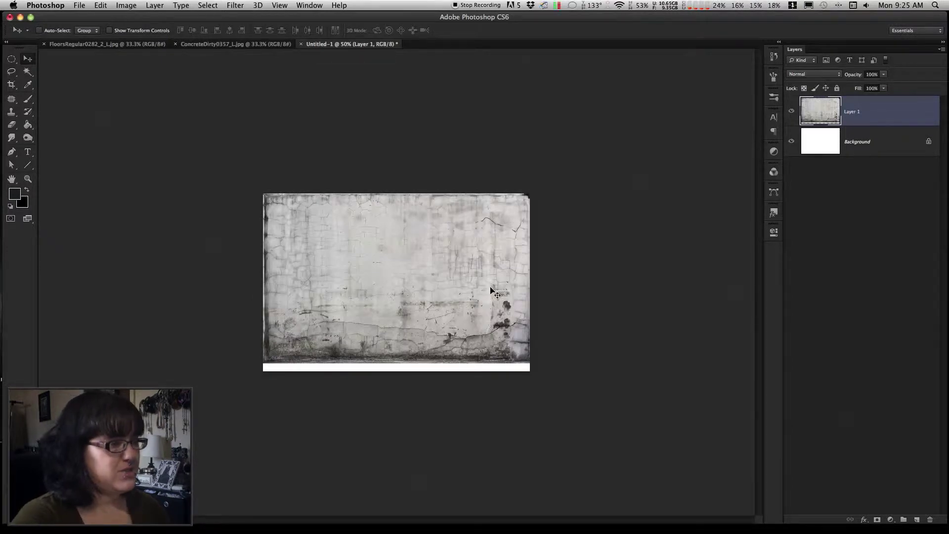
Increase the canvas height to 14 inches, keeping the width and the centred anchor.
{"action": "left_click", "coordinate": [126, 5]}
{"action": "left_click", "coordinate": [149, 102]}
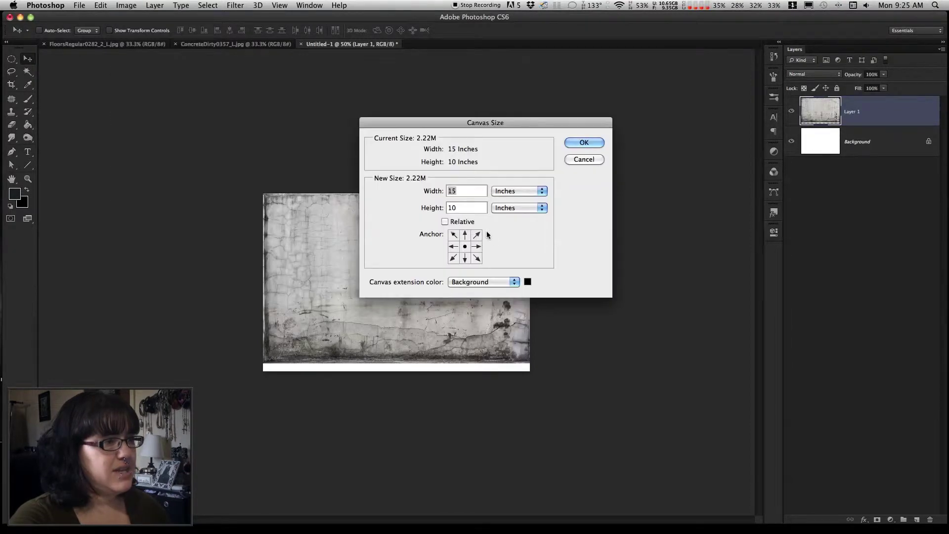
{"action": "key", "text": "Tab"}
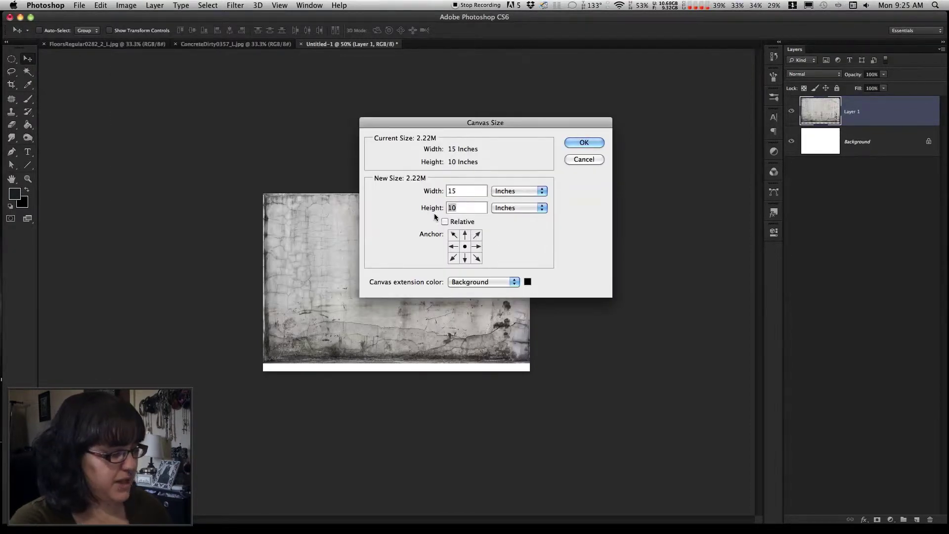
{"action": "type", "text": "14"}
{"action": "left_click", "coordinate": [596, 145]}
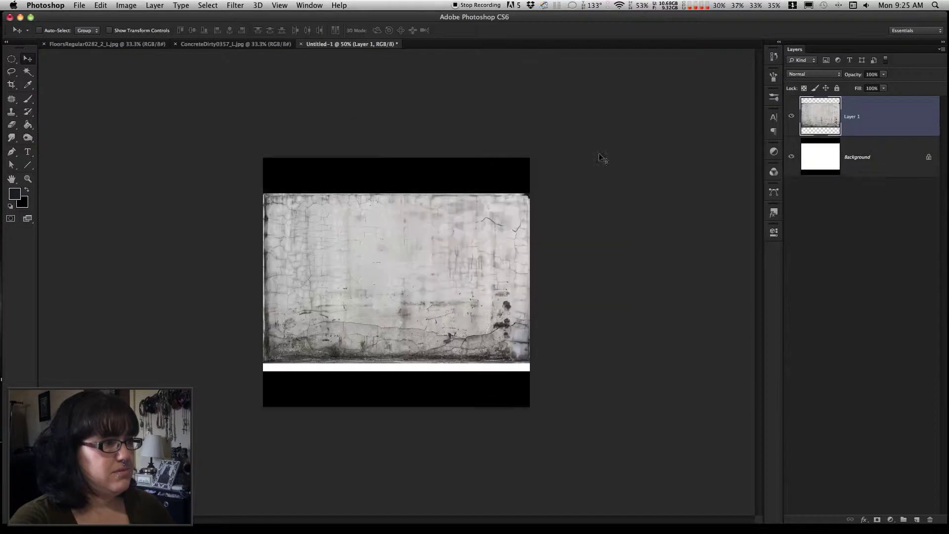
Reset the foreground and background colours to black and white and delete the Background layer.
{"action": "left_click", "coordinate": [875, 169]}
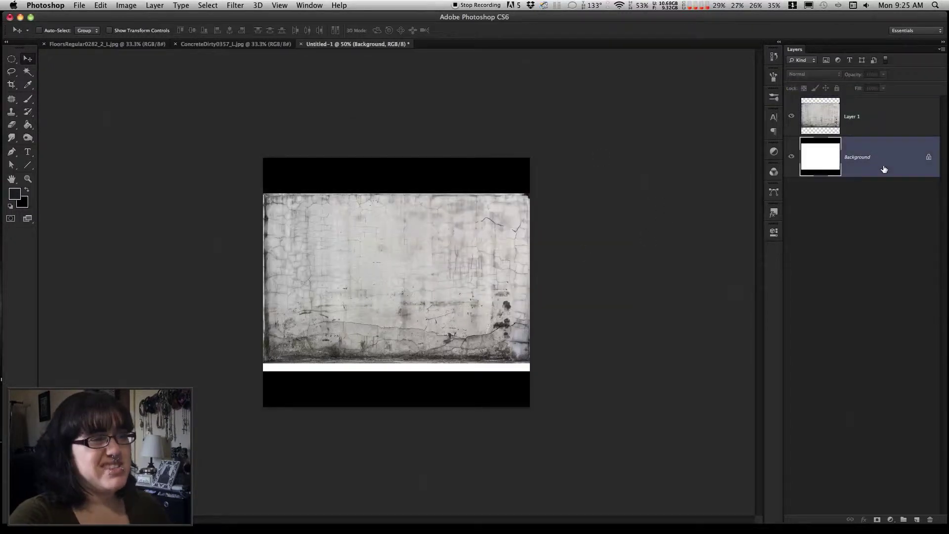
{"action": "left_click", "coordinate": [12, 206]}
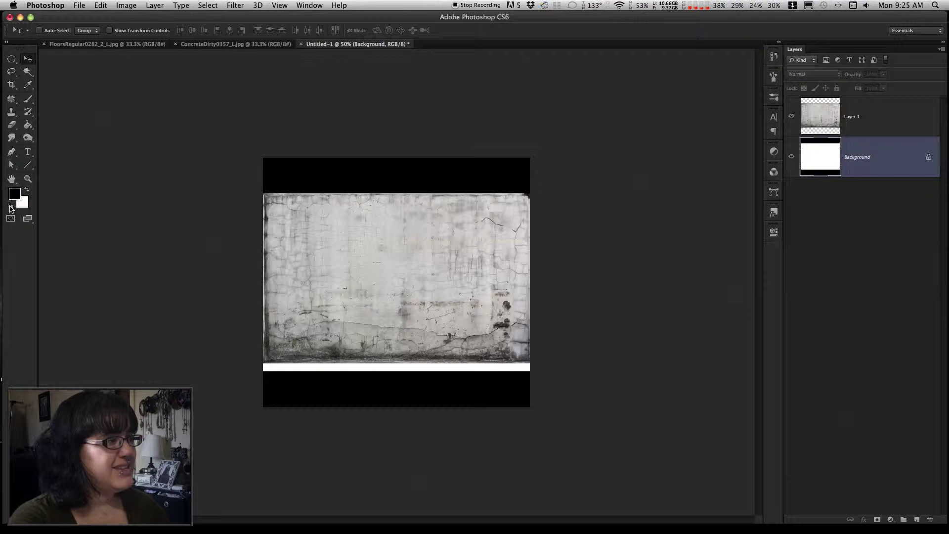
{"action": "right_click", "coordinate": [886, 171]}
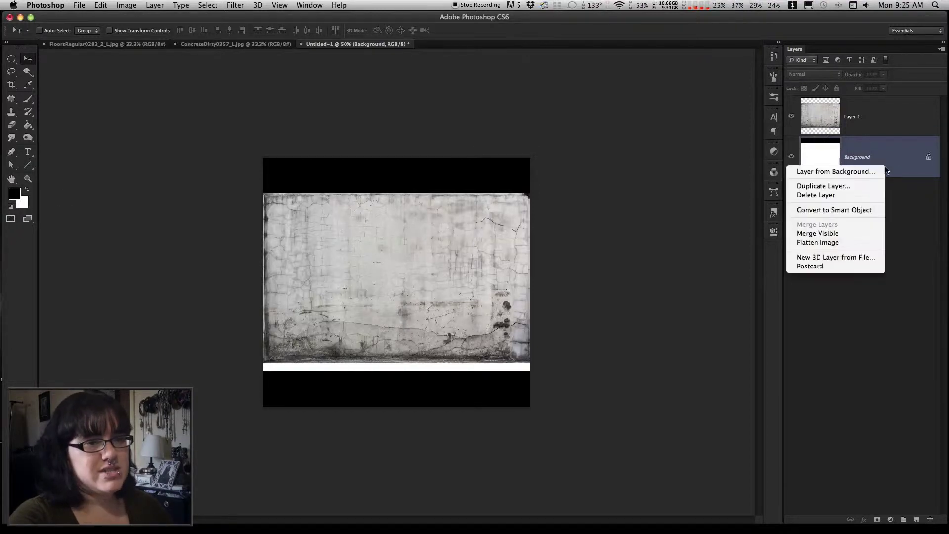
{"action": "left_click", "coordinate": [845, 198]}
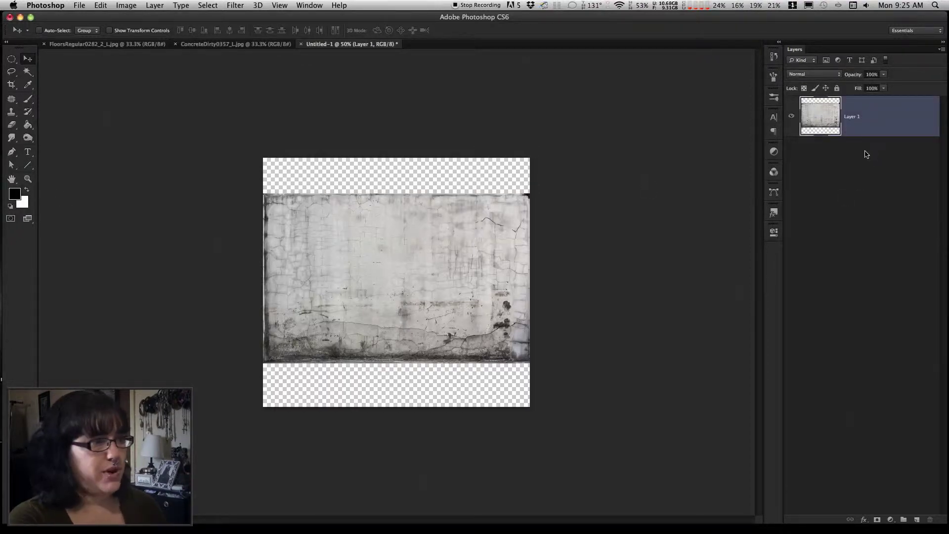
Move the wall up to the canvas's upper edge and copy the FloorsRegular0282_2_L.jpg paving texture over the canvas's lower part.
{"action": "left_click_drag", "start_coordinate": [413, 225], "coordinate": [414, 190]}
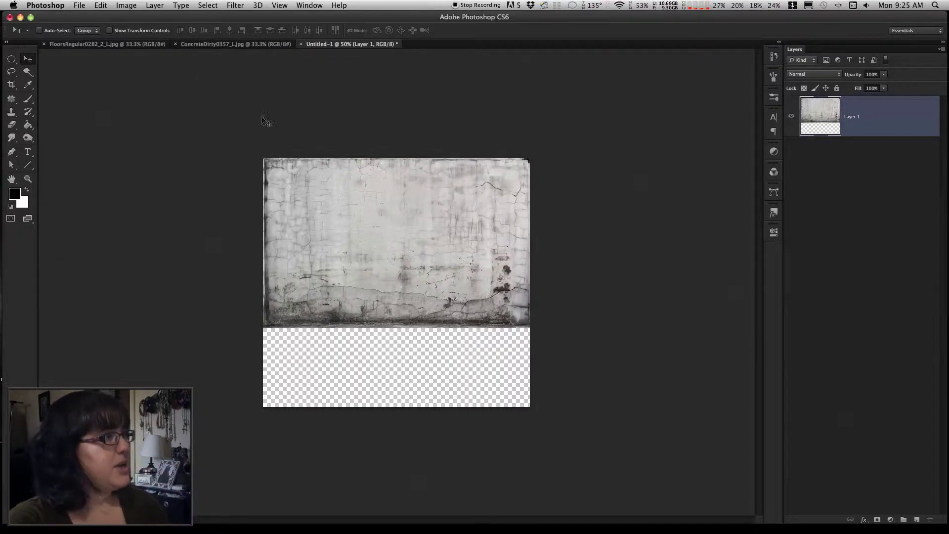
{"action": "left_click", "coordinate": [102, 44]}
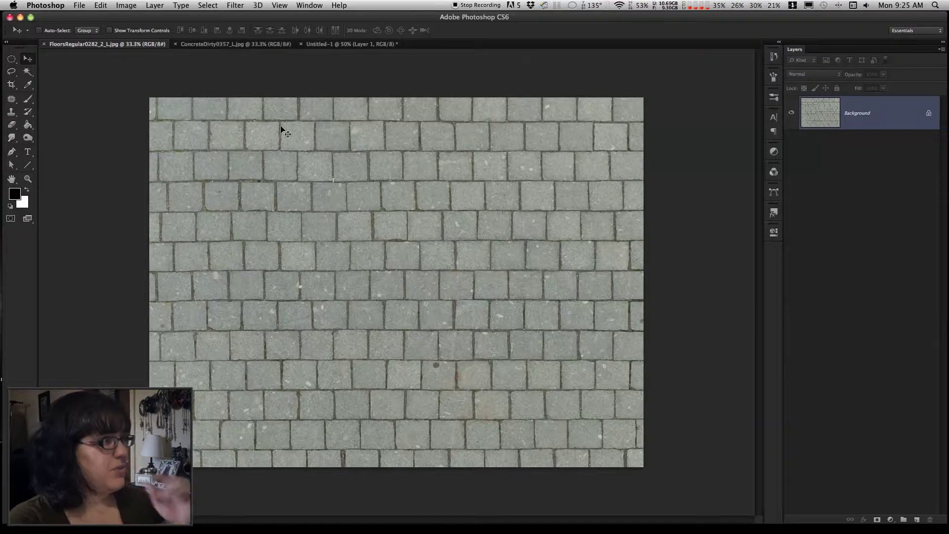
{"action": "left_click_drag", "start_coordinate": [257, 119], "coordinate": [355, 314]}
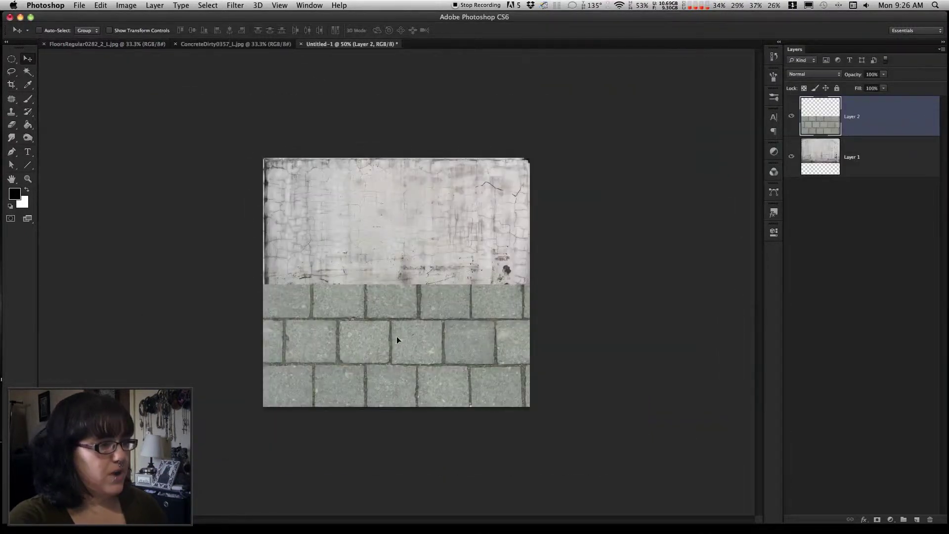
{"action": "left_click_drag", "start_coordinate": [397, 340], "coordinate": [398, 290]}
Scale the paving layer to about 36% width and 14.6% height so it fills the empty area below the wall.
{"action": "key", "text": "ctrl+t"}
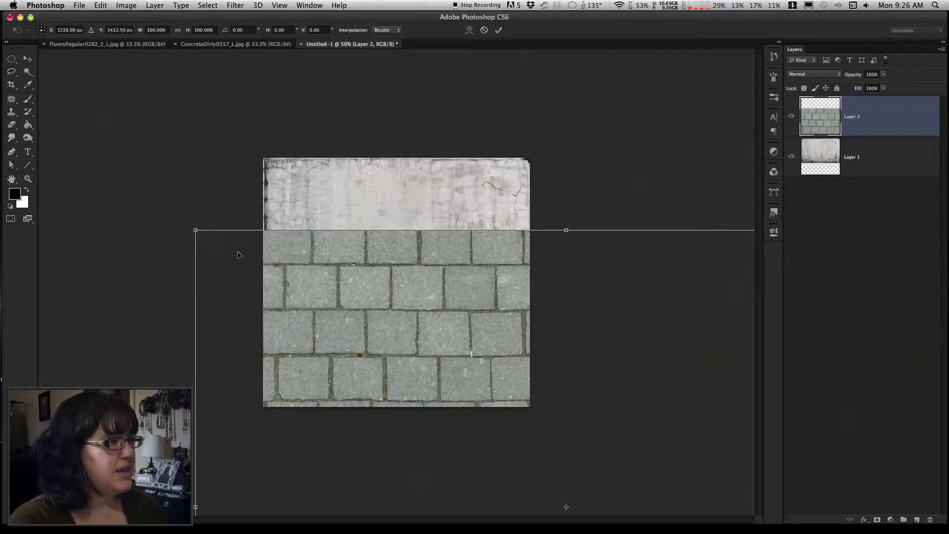
{"action": "key", "text": "Return"}
{"action": "left_click", "coordinate": [101, 5]}
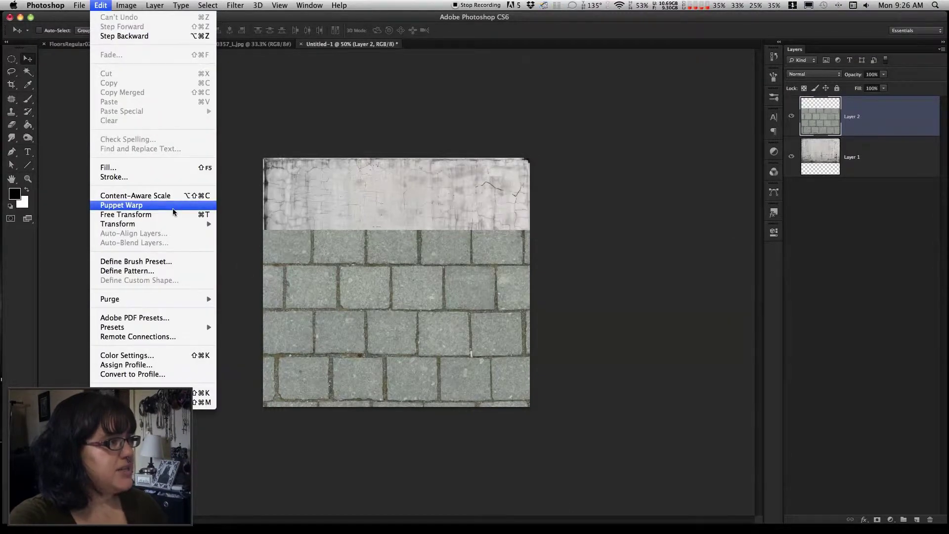
{"action": "mouse_move", "coordinate": [175, 224]}
{"action": "left_click", "coordinate": [277, 243]}
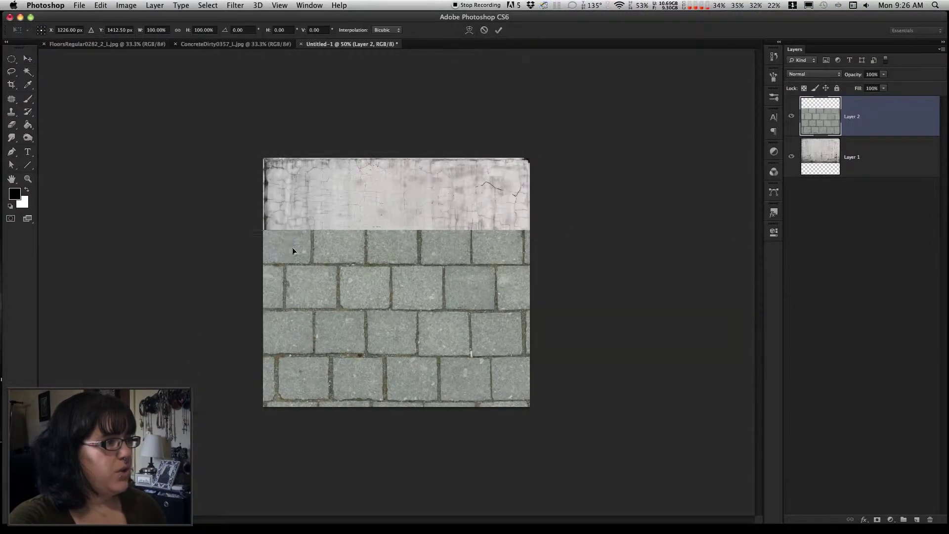
{"action": "left_click_drag", "start_coordinate": [196, 230], "coordinate": [306, 291]}
{"action": "left_click_drag", "start_coordinate": [470, 253], "coordinate": [540, 222]}
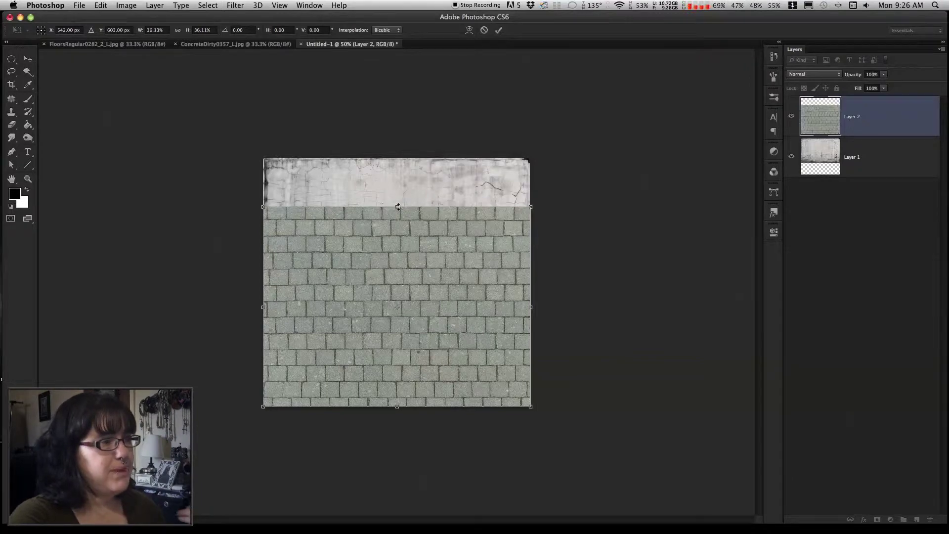
{"action": "left_click_drag", "start_coordinate": [398, 207], "coordinate": [396, 326]}
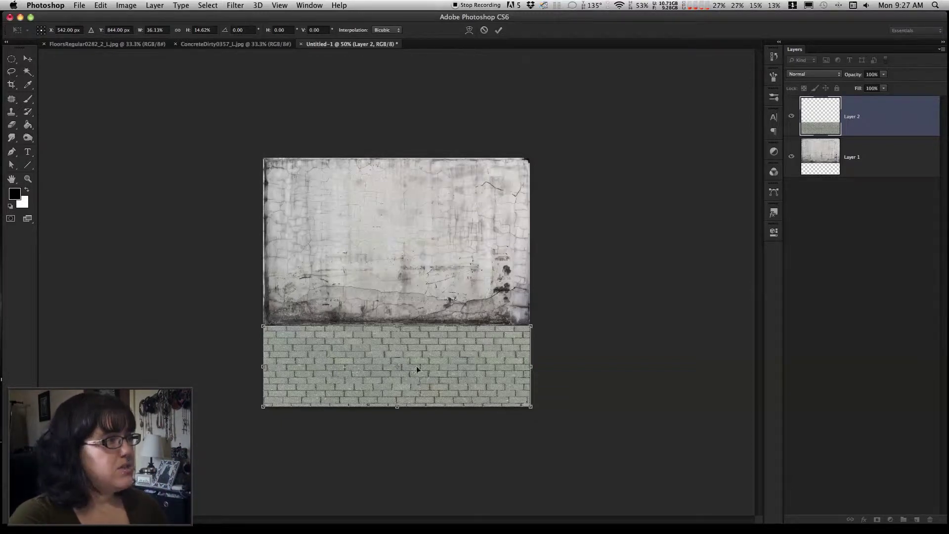
Apply a Perspective transform to the paving layer, spreading its lower edge beyond both canvas sides to about 70.5% width.
{"action": "left_click", "coordinate": [100, 6]}
{"action": "mouse_move", "coordinate": [185, 224]}
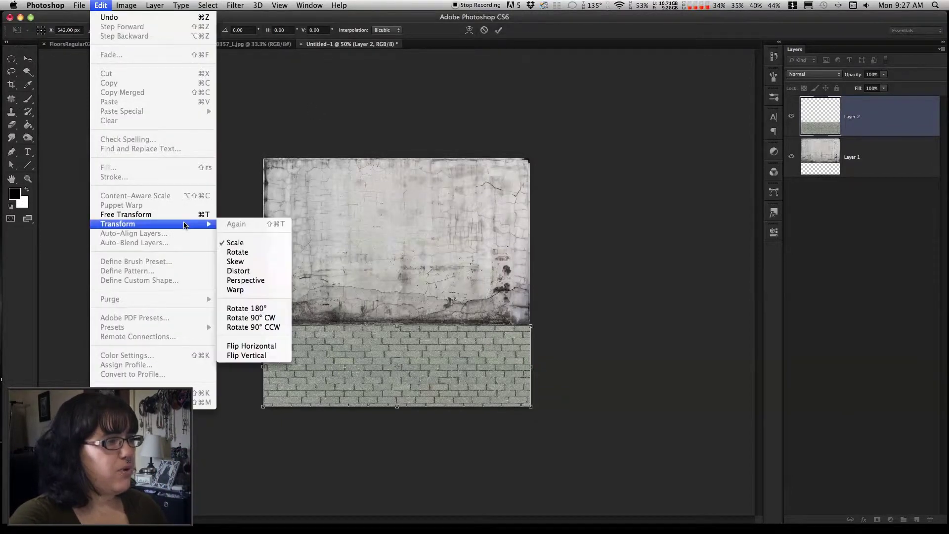
{"action": "left_click", "coordinate": [254, 282]}
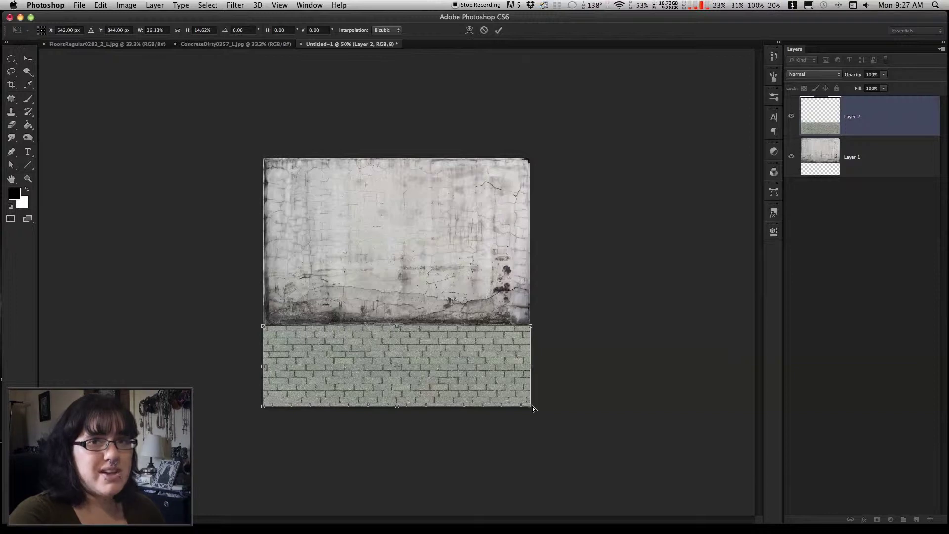
{"action": "left_click_drag", "start_coordinate": [532, 407], "coordinate": [659, 405]}
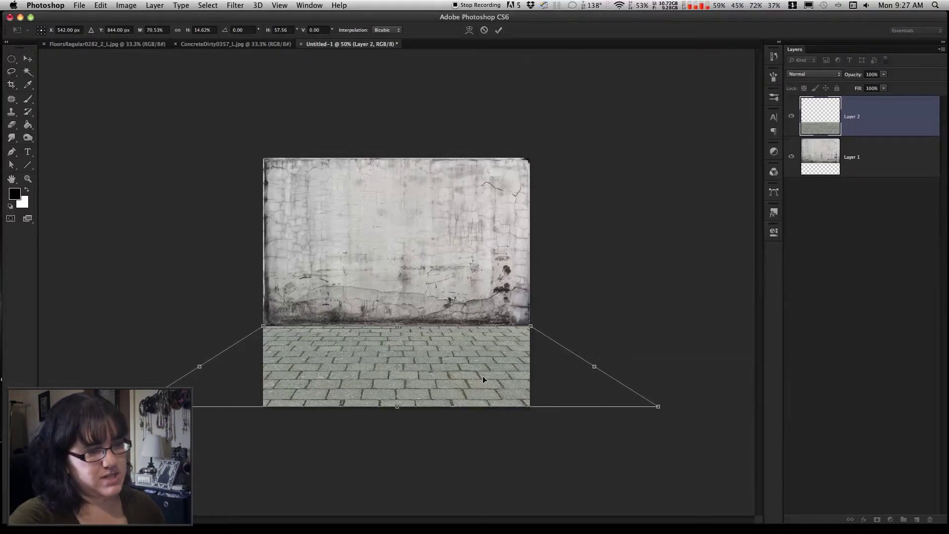
{"action": "key", "text": "Return"}
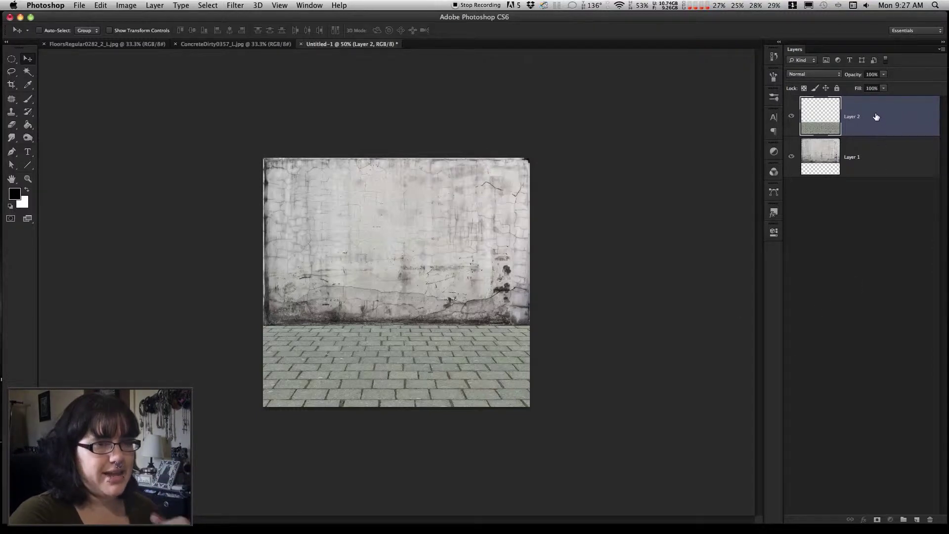
Place the paving layer beneath the wall layer and inspect the seam where the wall meets the floor.
{"action": "left_click_drag", "start_coordinate": [876, 117], "coordinate": [874, 188]}
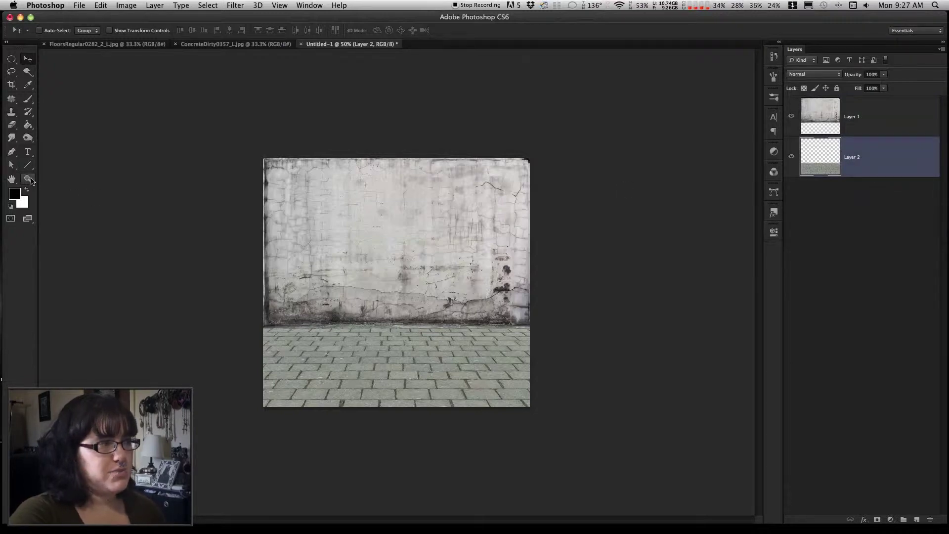
{"action": "left_click", "coordinate": [31, 182]}
{"action": "left_click_drag", "start_coordinate": [431, 333], "coordinate": [548, 406]}
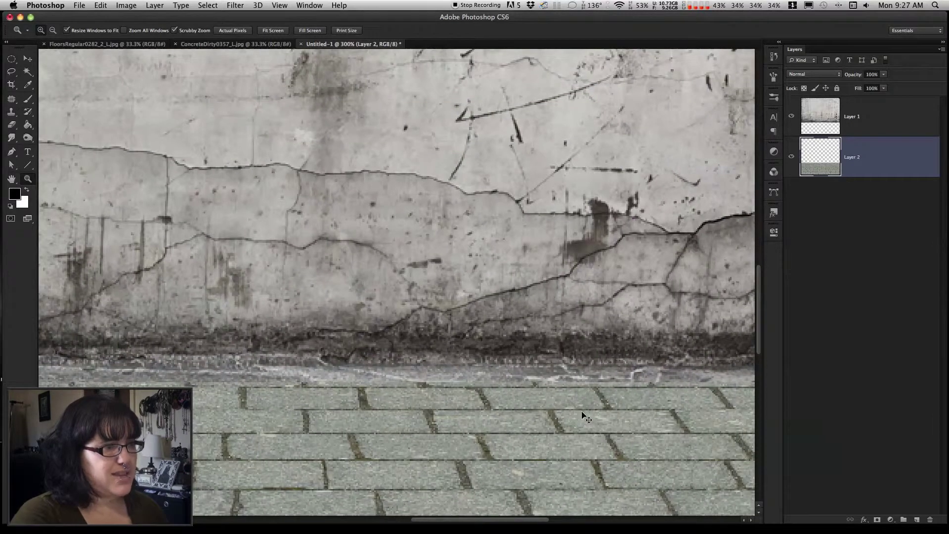
{"action": "key", "text": "super+minus"}
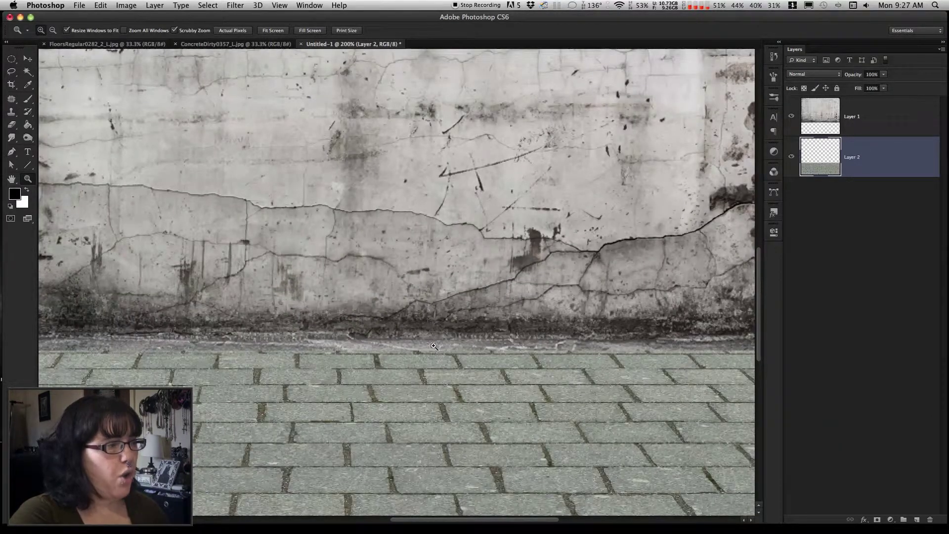
{"action": "scroll", "coordinate": [657, 342], "scroll_direction": "right", "scroll_amount": 10}
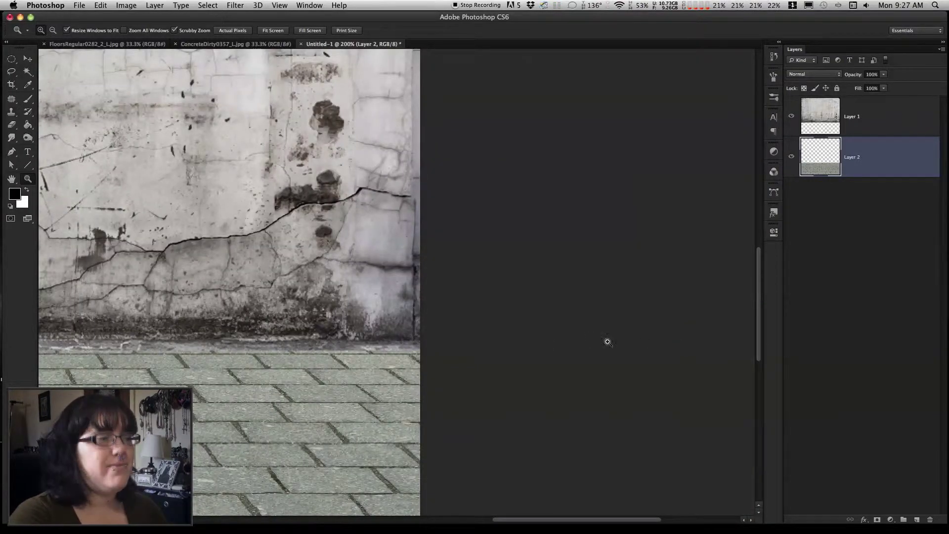
{"action": "scroll", "coordinate": [399, 345], "scroll_direction": "left", "scroll_amount": 8}
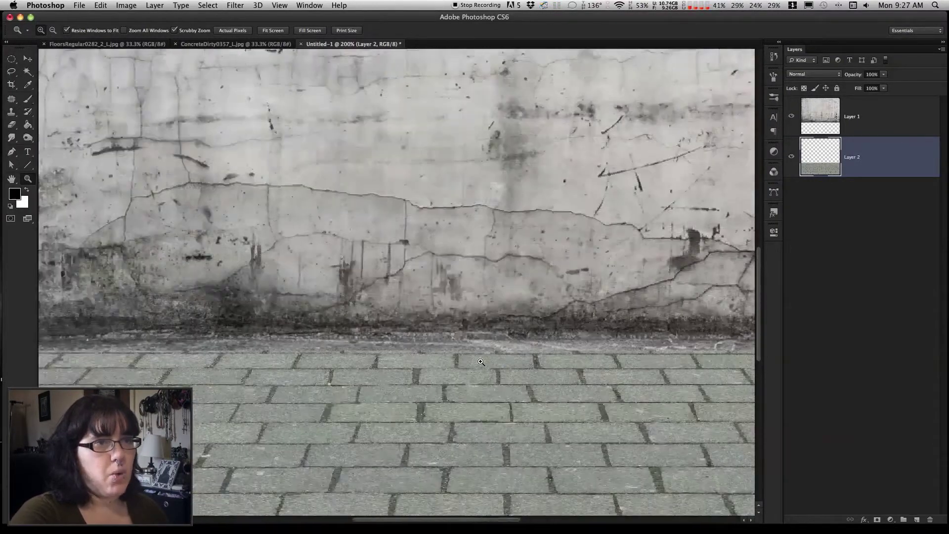
{"action": "scroll", "coordinate": [481, 362], "scroll_direction": "right", "scroll_amount": 3}
Add a layer mask to the wall layer and set the Brush tool to 20 px size with 100% hardness.
{"action": "left_click", "coordinate": [876, 116]}
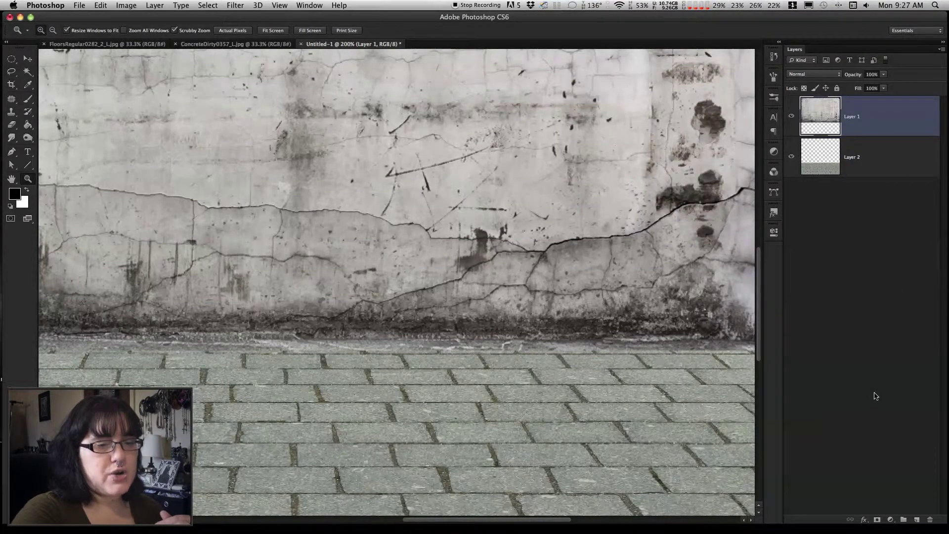
{"action": "left_click", "coordinate": [877, 520]}
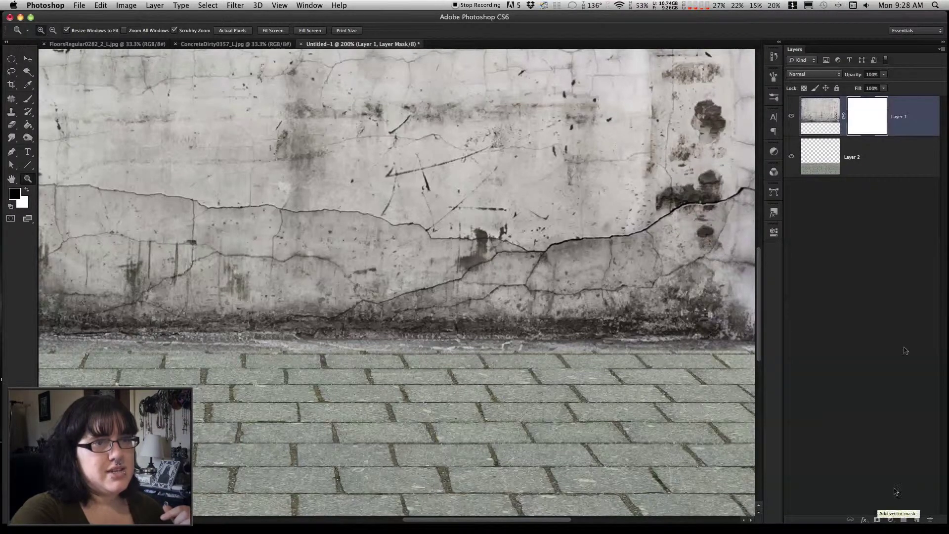
{"action": "left_click", "coordinate": [28, 101]}
{"action": "left_click", "coordinate": [52, 32]}
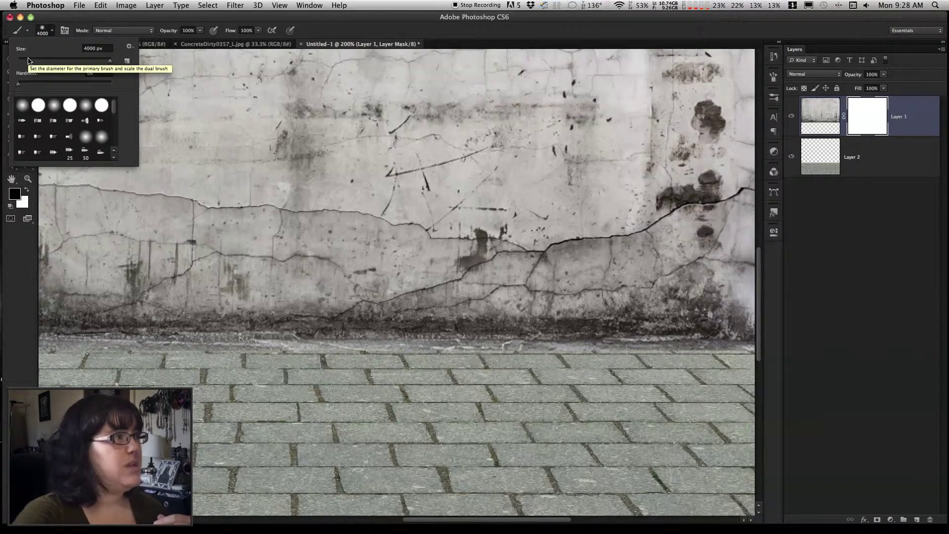
{"action": "left_click_drag", "start_coordinate": [28, 60], "coordinate": [27, 62]}
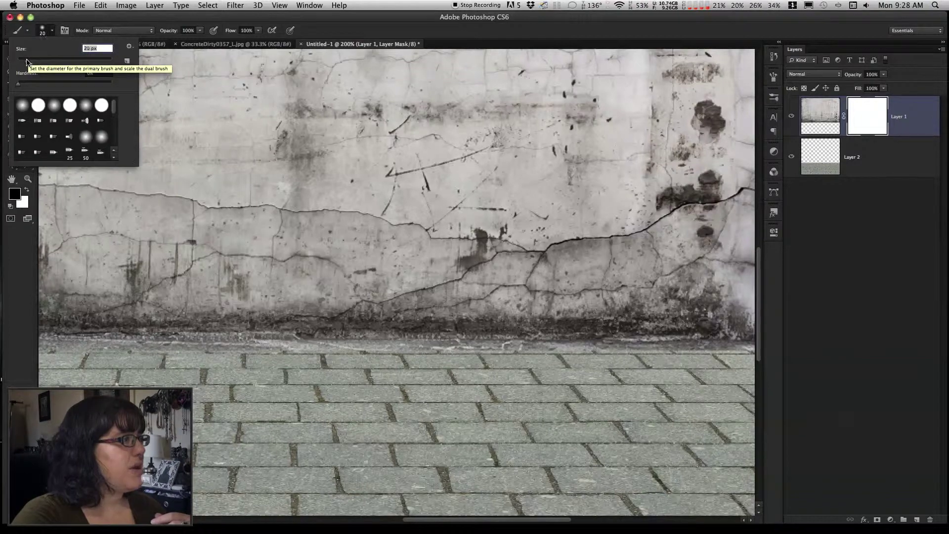
{"action": "left_click_drag", "start_coordinate": [103, 86], "coordinate": [117, 86]}
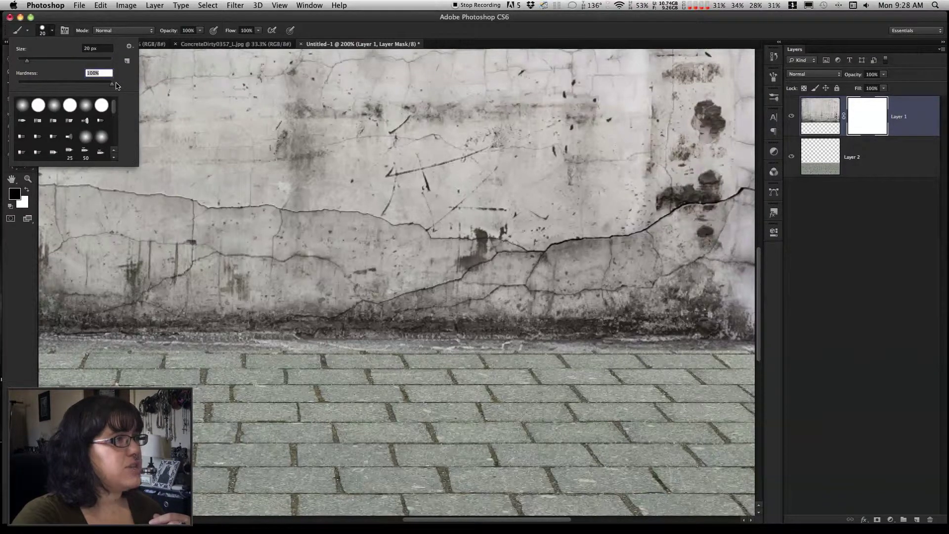
{"action": "key", "text": "Return"}
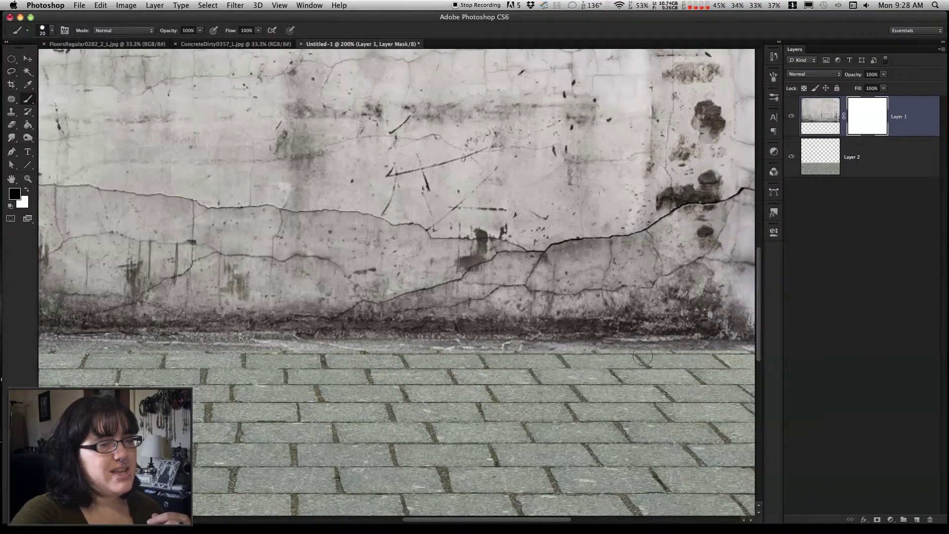
Paint black on the wall's mask along the right half of its base to hide the leftover ground strip.
{"action": "scroll", "coordinate": [643, 356], "scroll_direction": "right", "scroll_amount": 10}
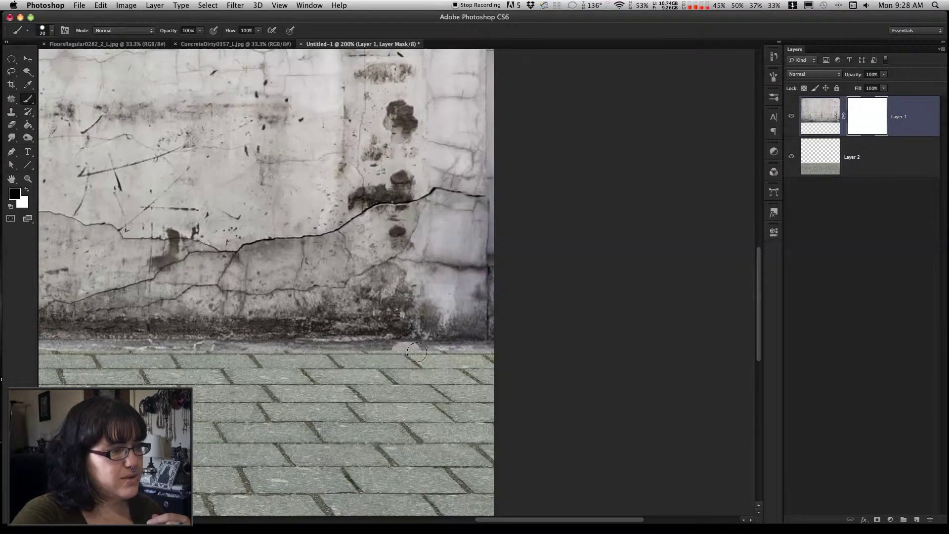
{"action": "mouse_move", "coordinate": [417, 352]}
{"action": "left_mouse_down"}
{"action": "mouse_move", "coordinate": [455, 353]}
{"action": "mouse_move", "coordinate": [447, 355]}
{"action": "left_mouse_up"}
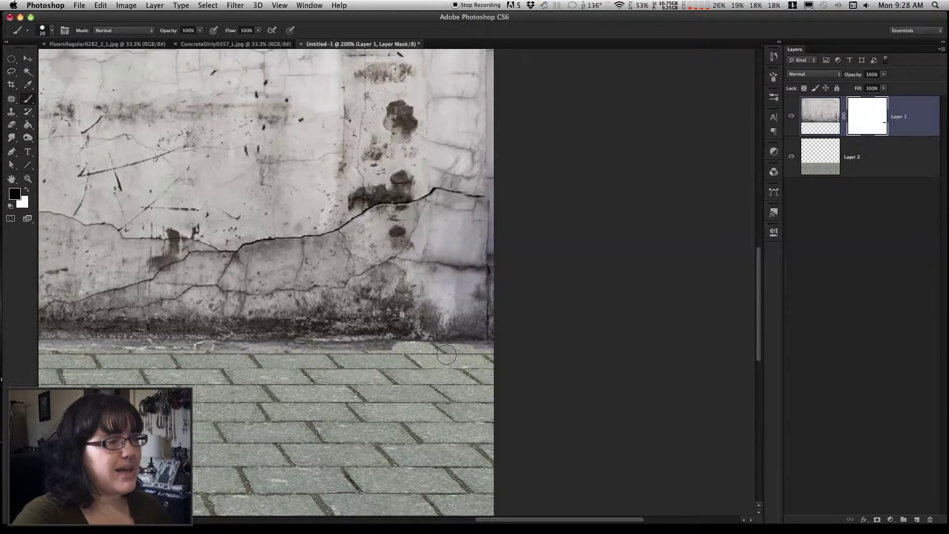
{"action": "mouse_move", "coordinate": [454, 355]}
{"action": "left_mouse_down"}
{"action": "mouse_move", "coordinate": [491, 354]}
{"action": "mouse_move", "coordinate": [329, 354]}
{"action": "mouse_move", "coordinate": [377, 352]}
{"action": "left_mouse_up"}
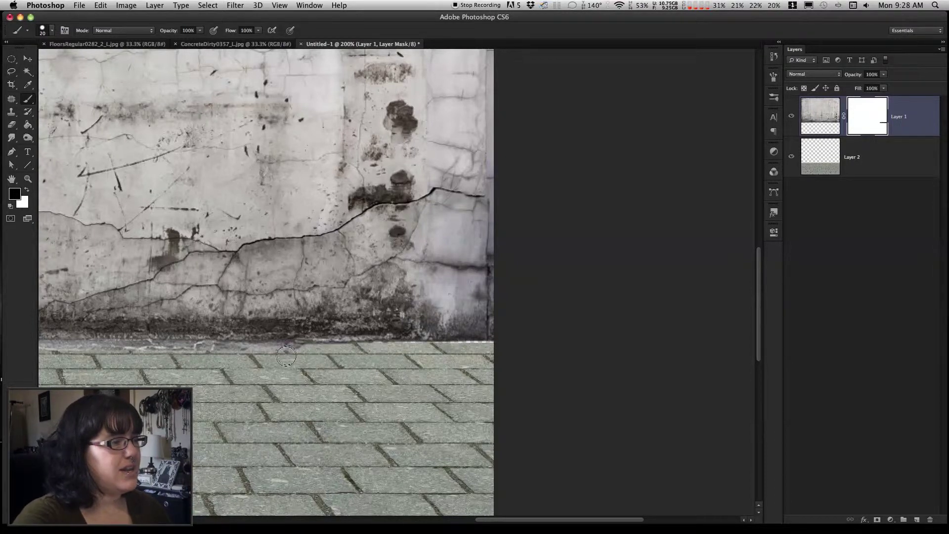
{"action": "mouse_move", "coordinate": [280, 350]}
{"action": "left_mouse_down"}
{"action": "mouse_move", "coordinate": [271, 348]}
{"action": "mouse_move", "coordinate": [321, 355]}
{"action": "mouse_move", "coordinate": [297, 357]}
{"action": "left_mouse_up"}
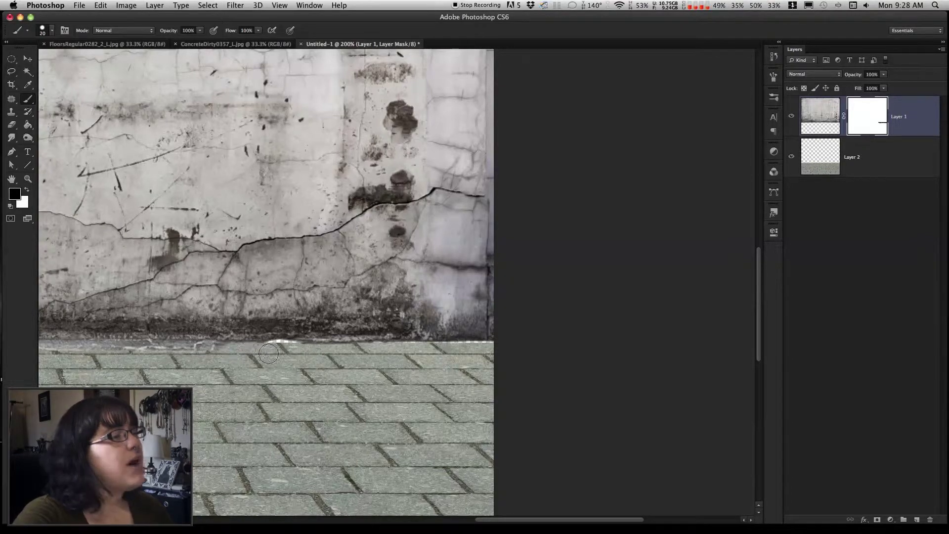
{"action": "scroll", "coordinate": [322, 373], "scroll_direction": "left", "scroll_amount": 5}
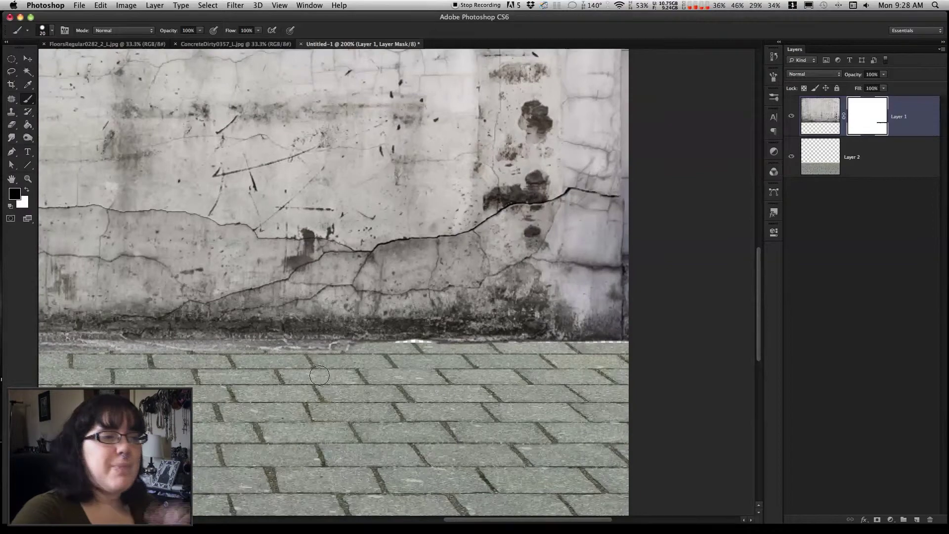
{"action": "left_click_drag", "start_coordinate": [361, 354], "coordinate": [161, 346]}
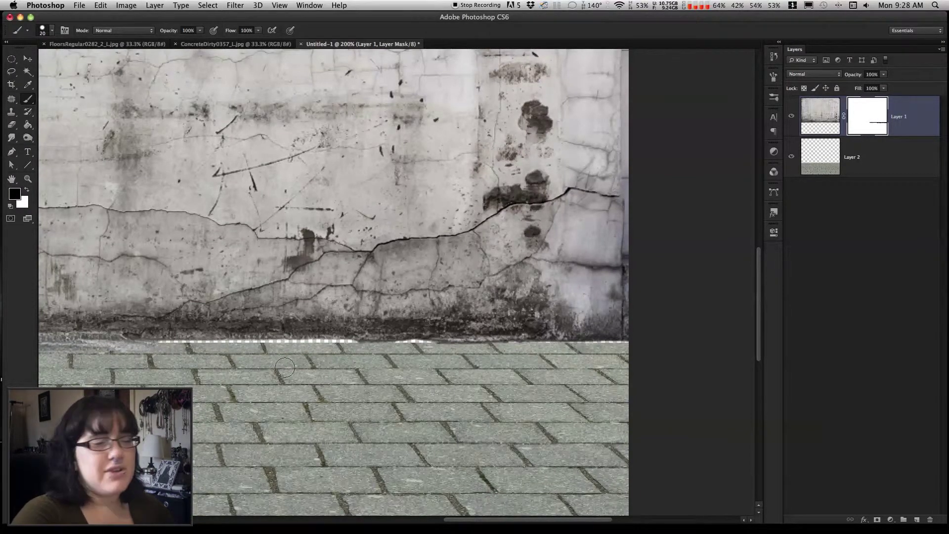
Mask out the remaining ground strip along the left half of the wall's base with black brush strokes.
{"action": "scroll", "coordinate": [286, 368], "scroll_direction": "left", "scroll_amount": 20}
{"action": "scroll", "coordinate": [554, 364], "scroll_direction": "right", "scroll_amount": 10}
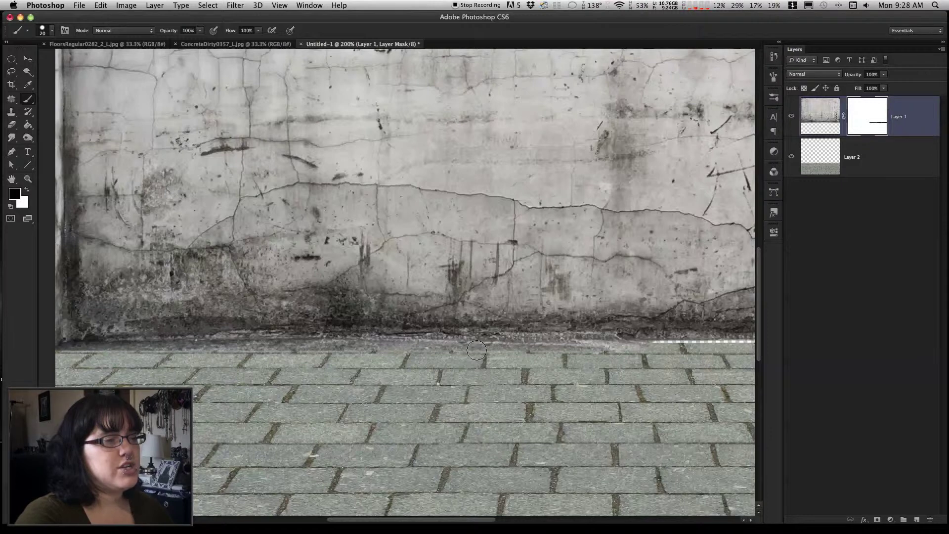
{"action": "left_click_drag", "start_coordinate": [435, 341], "coordinate": [643, 351]}
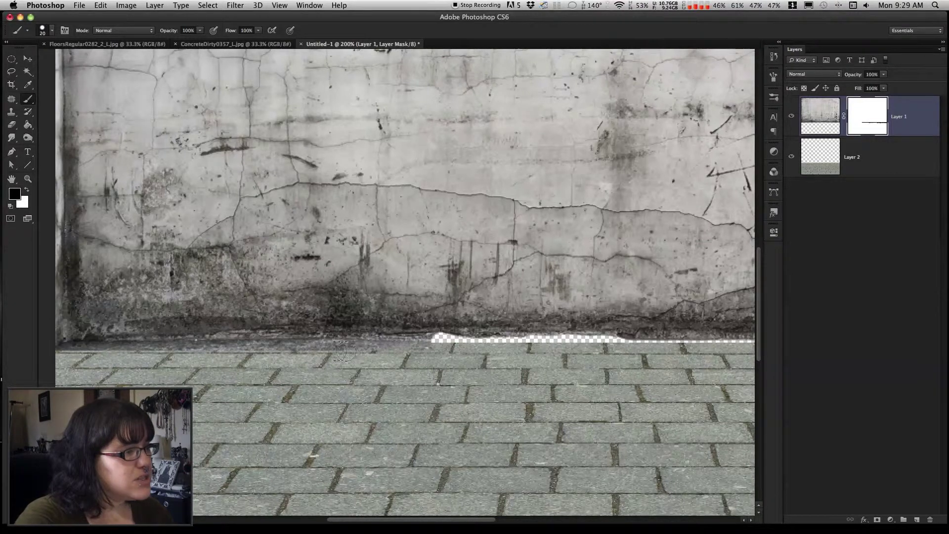
{"action": "left_click_drag", "start_coordinate": [294, 349], "coordinate": [73, 351]}
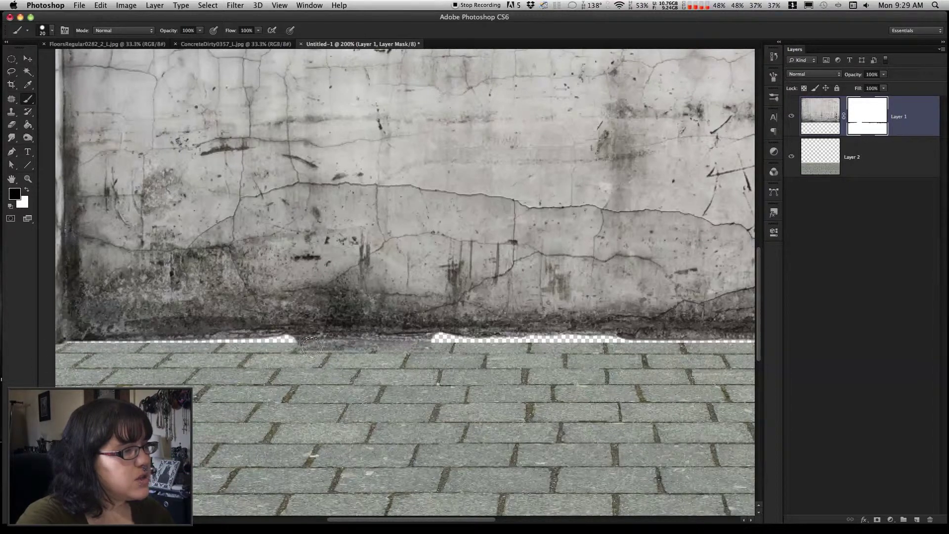
{"action": "left_click_drag", "start_coordinate": [297, 348], "coordinate": [431, 347]}
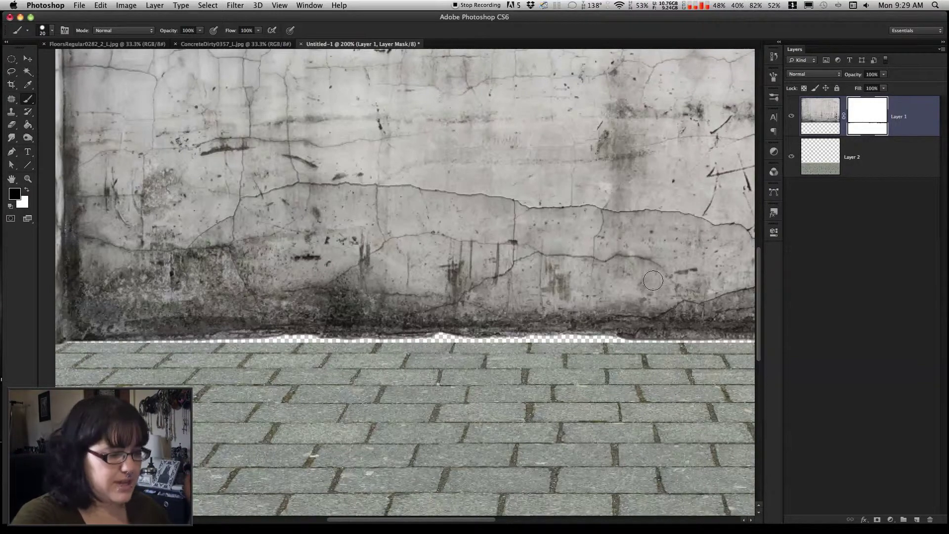
Scale the paving layer's upper edge slightly upward to close the transparent gap below the wall.
{"action": "key", "text": "super+minus"}
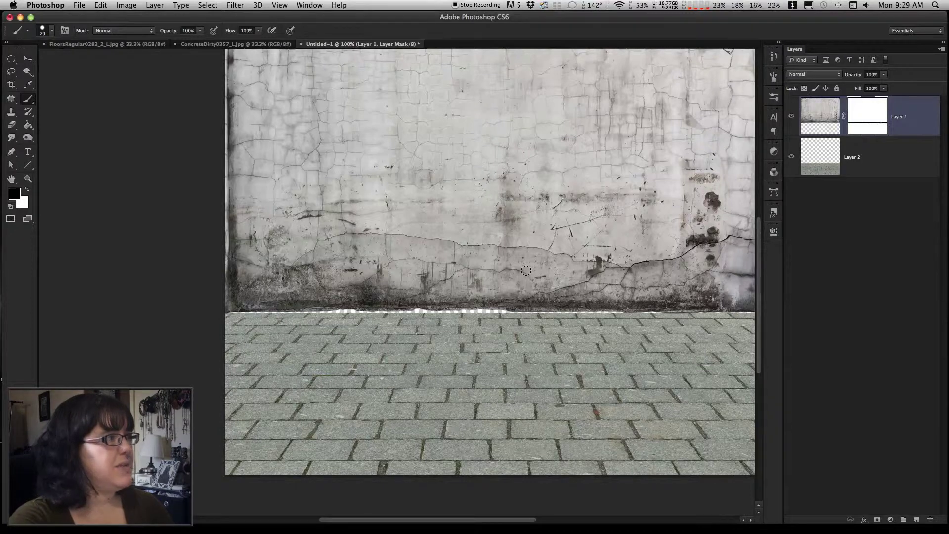
{"action": "left_click", "coordinate": [27, 59]}
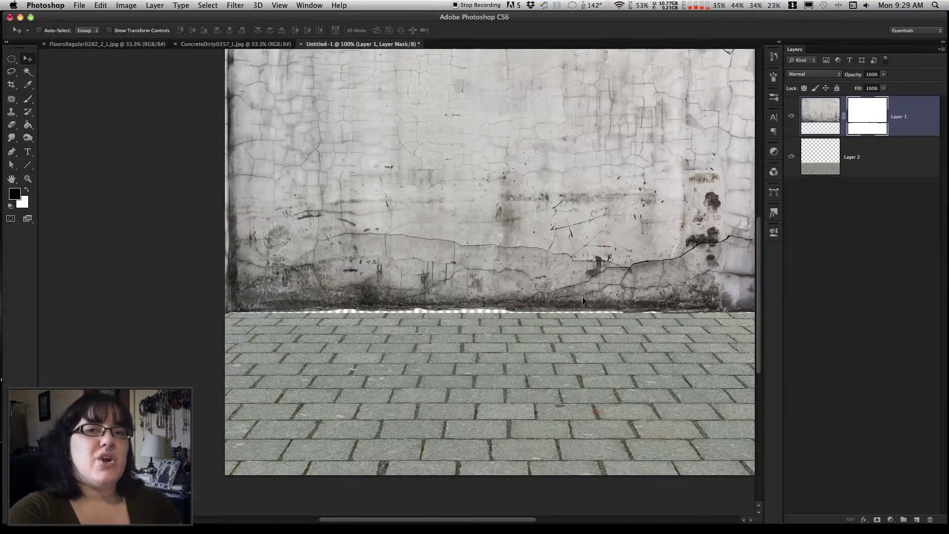
{"action": "scroll", "coordinate": [589, 308], "scroll_direction": "right", "scroll_amount": 10}
{"action": "scroll", "coordinate": [588, 307], "scroll_direction": "left", "scroll_amount": 5}
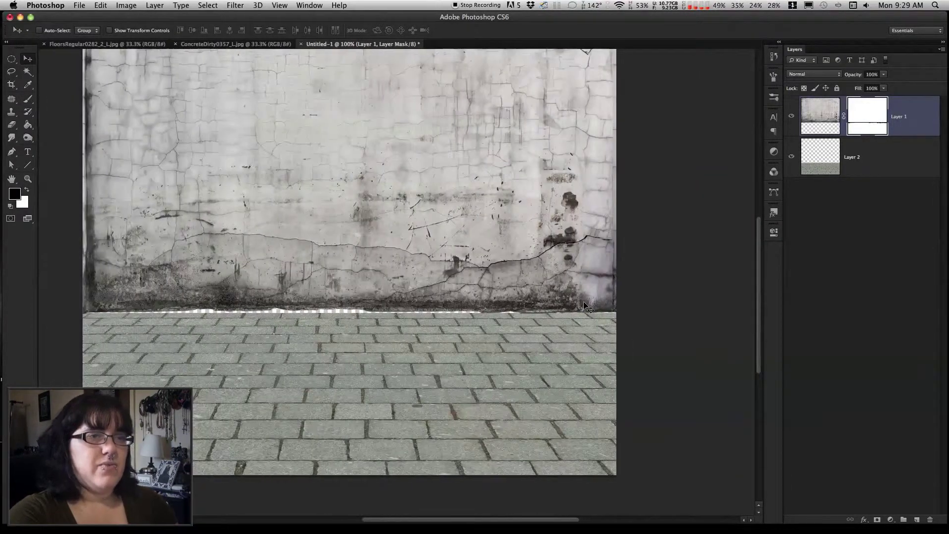
{"action": "left_click", "coordinate": [893, 159]}
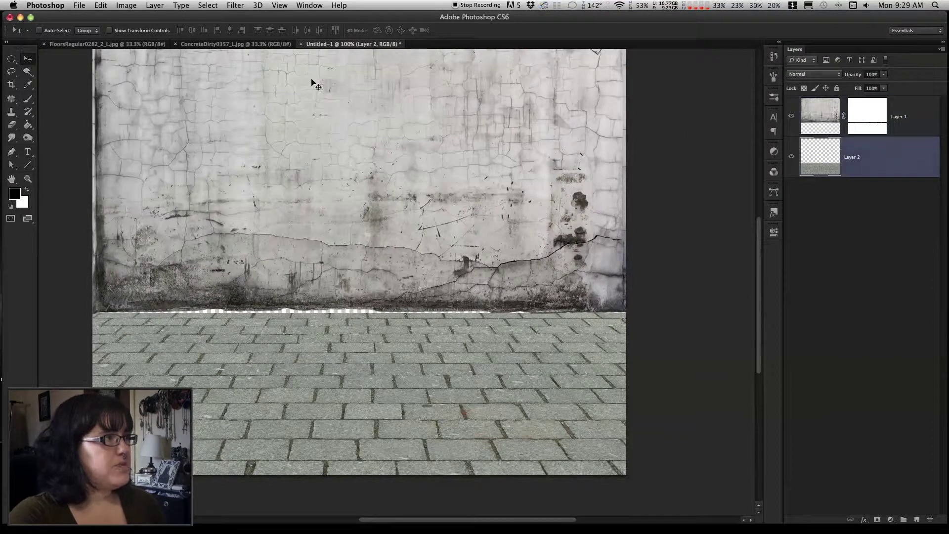
{"action": "left_click", "coordinate": [101, 5]}
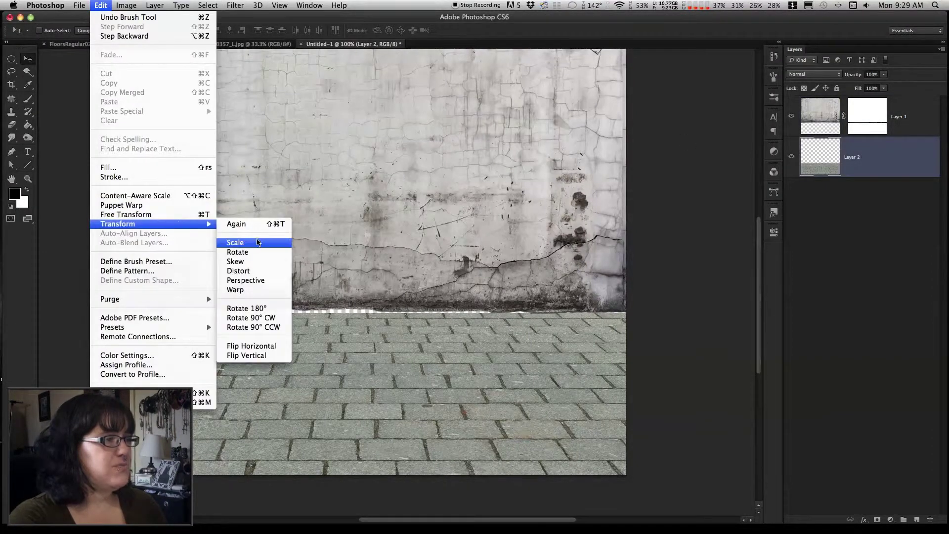
{"action": "left_click", "coordinate": [238, 243]}
{"action": "left_click_drag", "start_coordinate": [361, 313], "coordinate": [361, 306]}
{"action": "key", "text": "Return"}
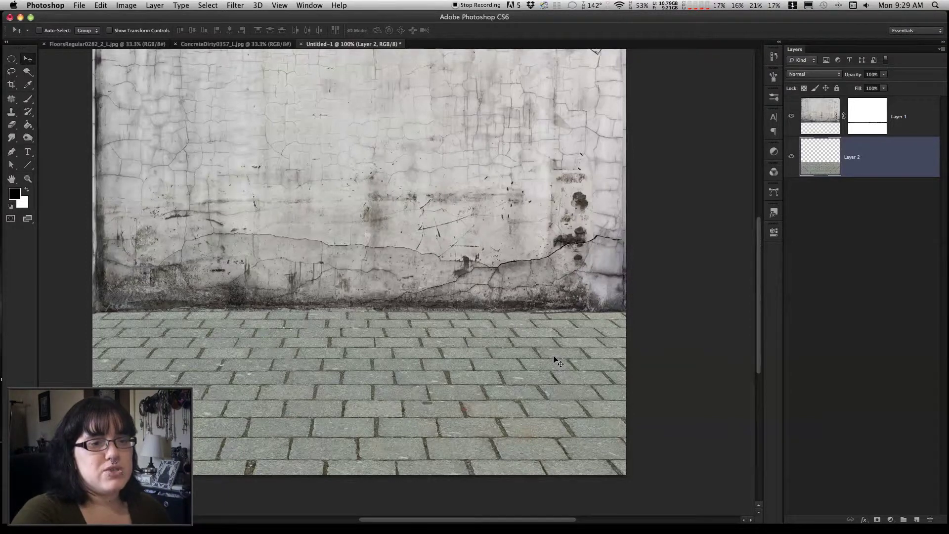
Create a new layer named Shadow directly above the paving layer.
{"action": "left_click", "coordinate": [942, 51]}
{"action": "left_click", "coordinate": [908, 56]}
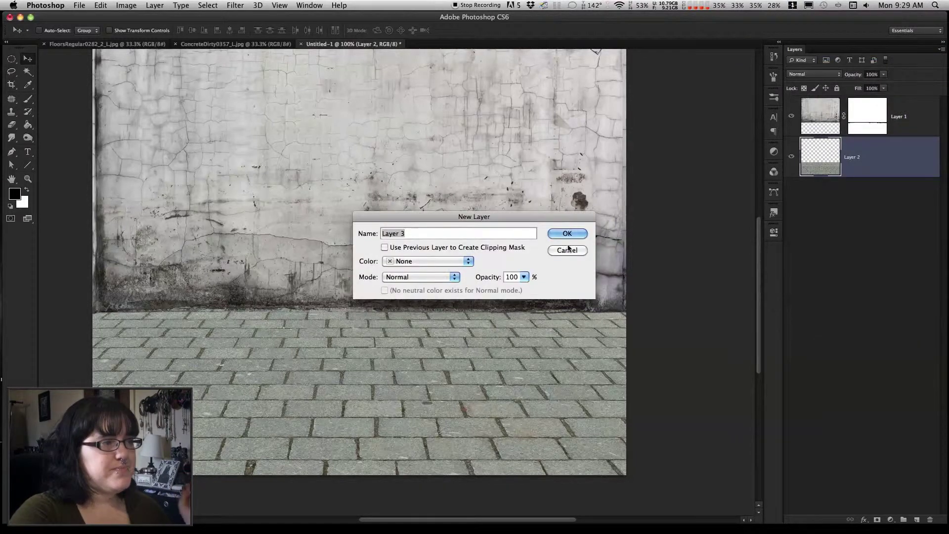
{"action": "type", "text": "Shadow"}
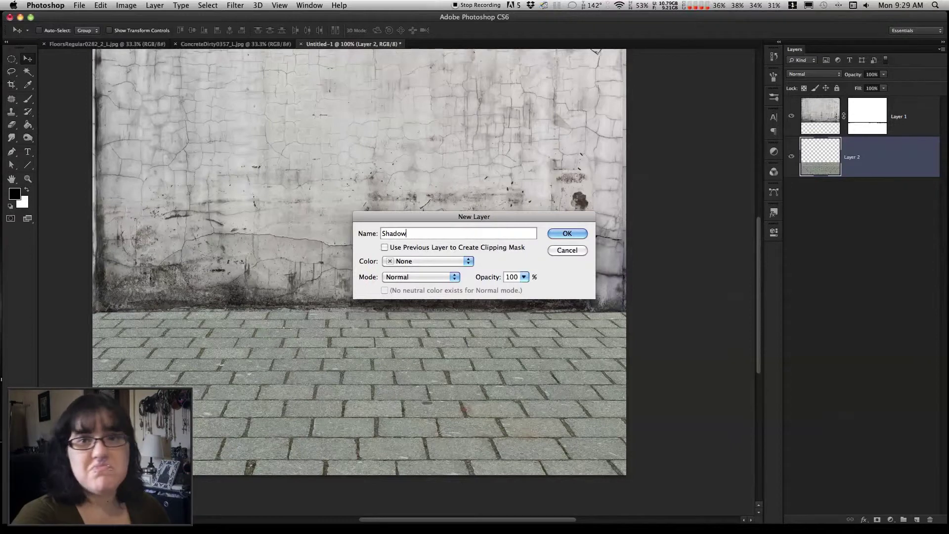
{"action": "key", "text": "Return"}
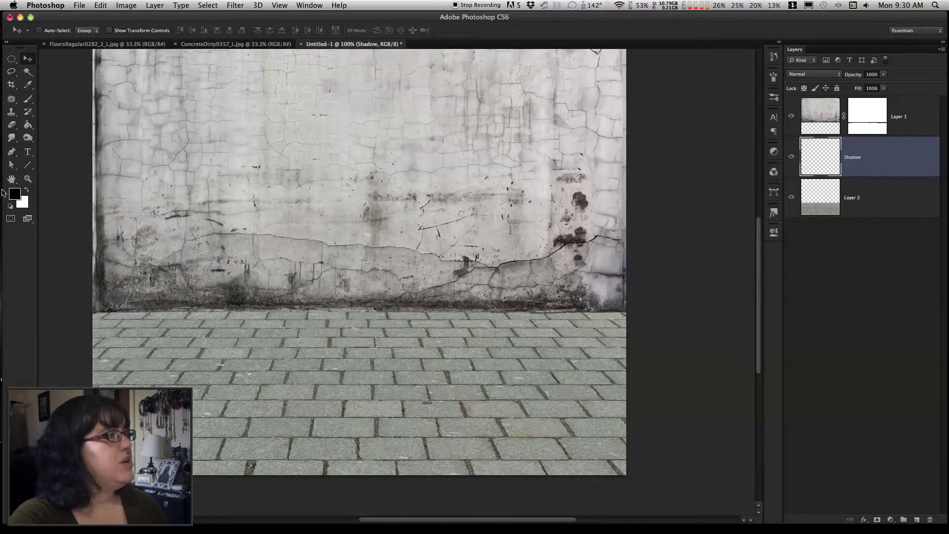
Set up a soft paintbrush with a size of 20 px and a hardness of 0%.
{"action": "left_click", "coordinate": [31, 101]}
{"action": "left_click", "coordinate": [52, 33]}
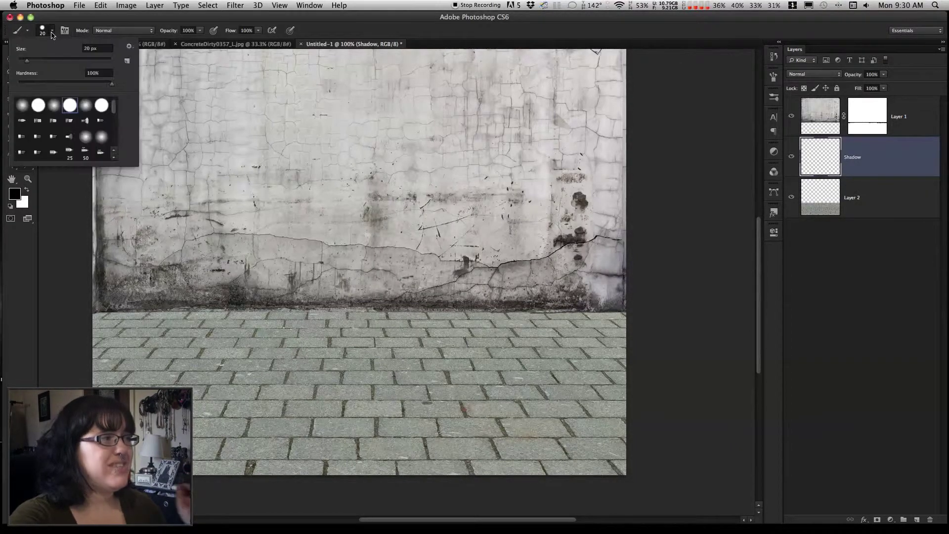
{"action": "left_click", "coordinate": [26, 84]}
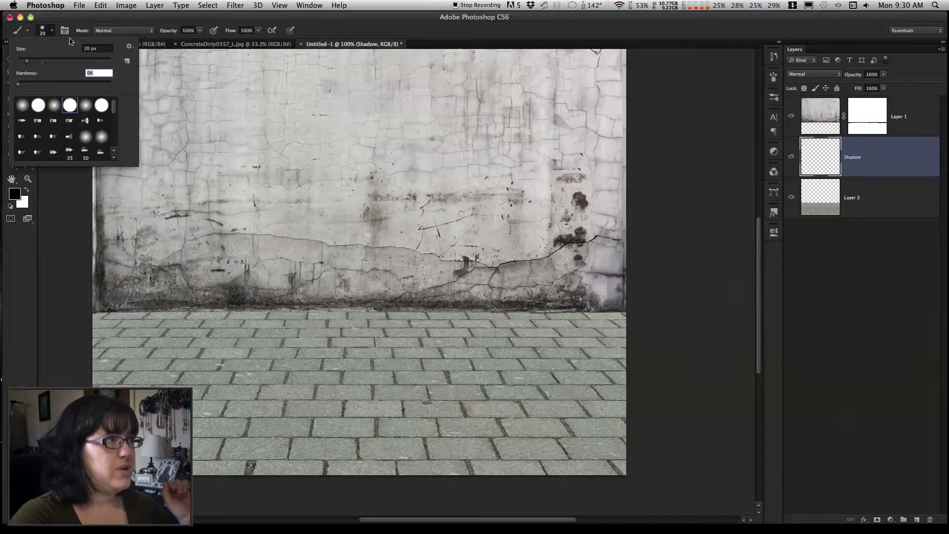
{"action": "key", "text": "Return"}
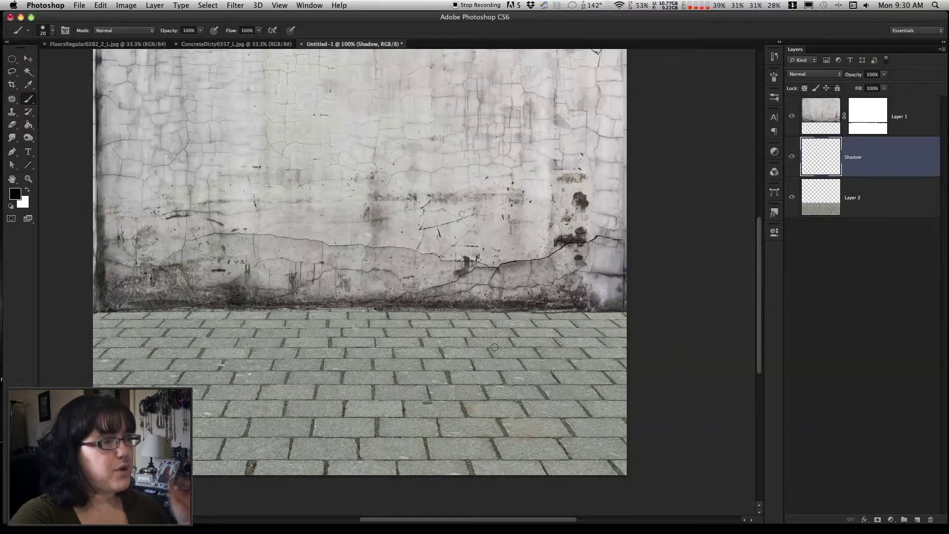
Paint a soft black shadow on the Shadow layer along the right end of the seam between wall and paving.
{"action": "left_click", "coordinate": [28, 179]}
{"action": "left_click_drag", "start_coordinate": [564, 307], "coordinate": [630, 303]}
{"action": "scroll", "coordinate": [629, 303], "scroll_direction": "right", "scroll_amount": 10}
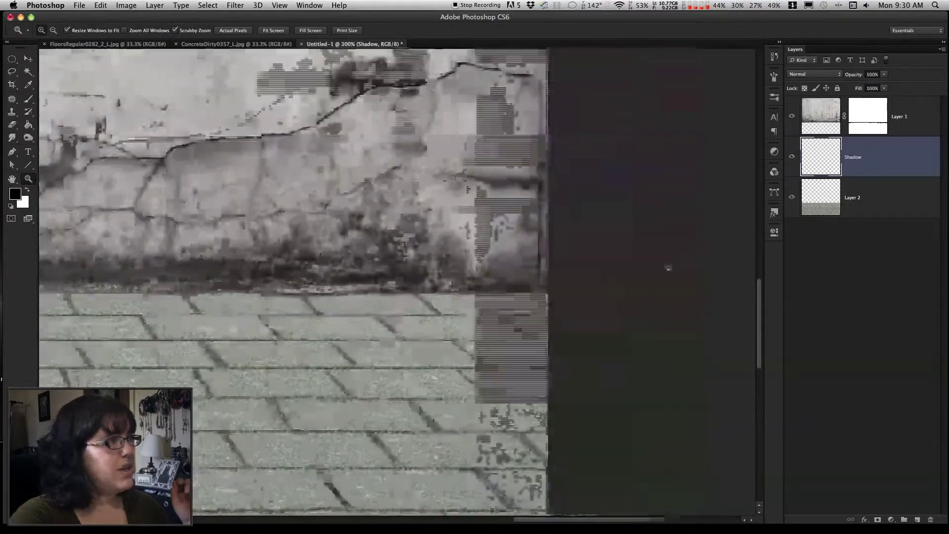
{"action": "left_click", "coordinate": [29, 99]}
{"action": "scroll", "coordinate": [212, 179], "scroll_direction": "left", "scroll_amount": 5}
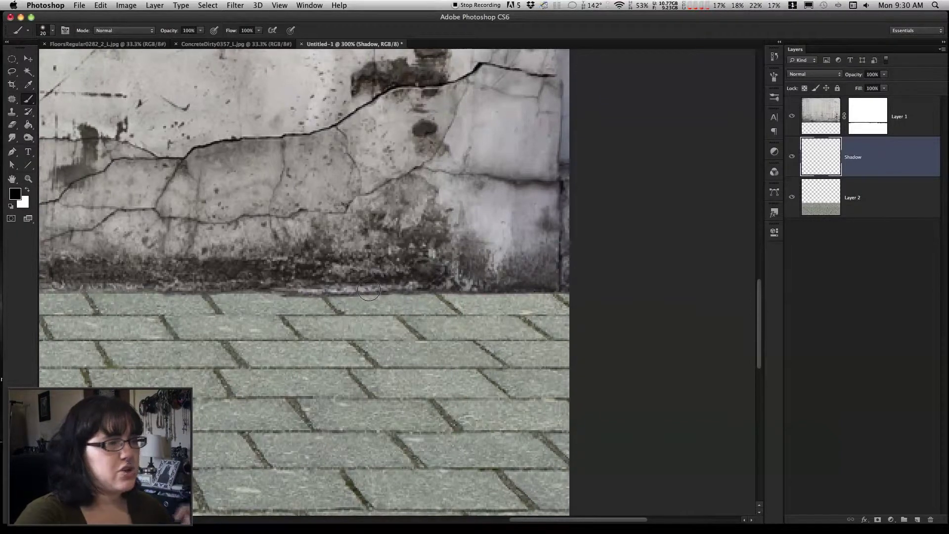
{"action": "mouse_move", "coordinate": [406, 289]}
{"action": "left_mouse_down"}
{"action": "mouse_move", "coordinate": [571, 281]}
{"action": "mouse_move", "coordinate": [90, 275]}
{"action": "left_mouse_up"}
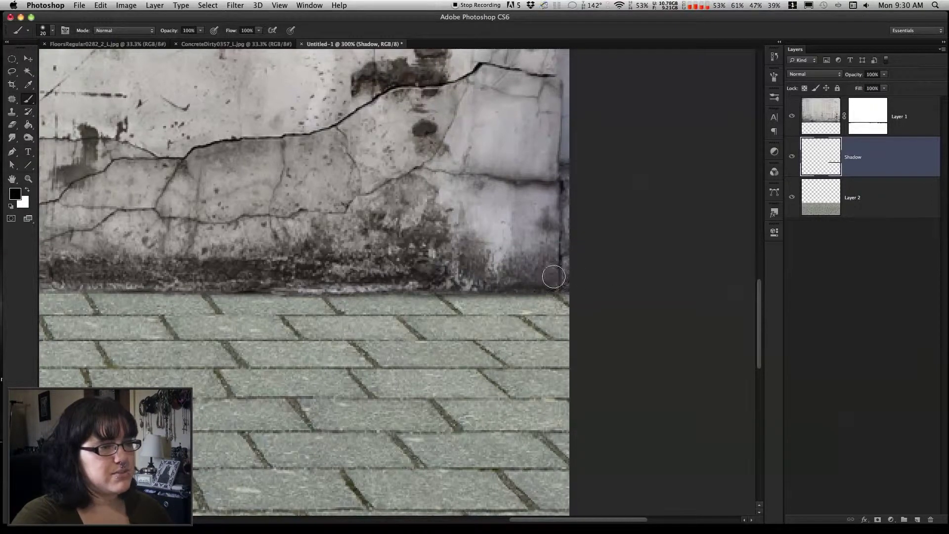
Continue the black shadow along the middle stretch of the wall's base.
{"action": "scroll", "coordinate": [524, 271], "scroll_direction": "left", "scroll_amount": 10}
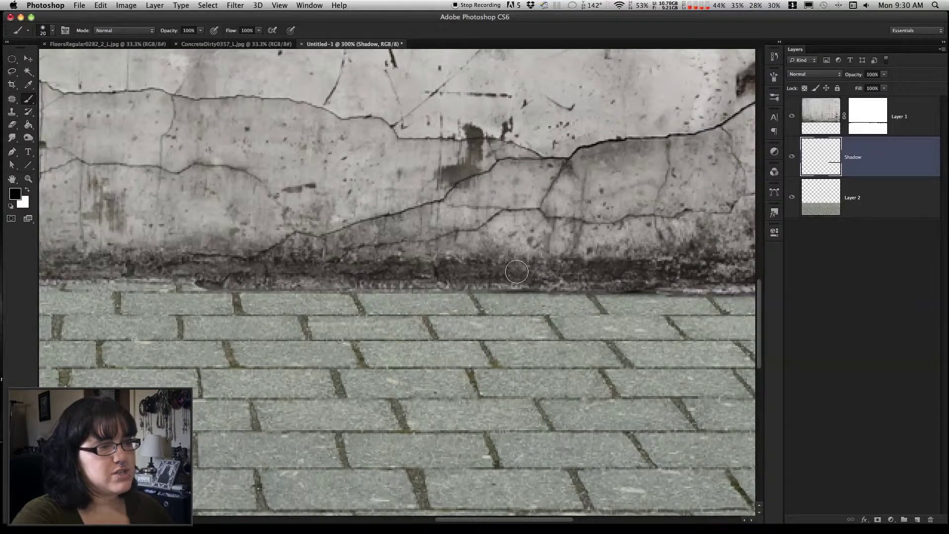
{"action": "mouse_move", "coordinate": [453, 271]}
{"action": "left_mouse_down"}
{"action": "mouse_move", "coordinate": [308, 276]}
{"action": "mouse_move", "coordinate": [476, 277]}
{"action": "mouse_move", "coordinate": [112, 277]}
{"action": "left_mouse_up"}
{"action": "scroll", "coordinate": [352, 273], "scroll_direction": "left", "scroll_amount": 5}
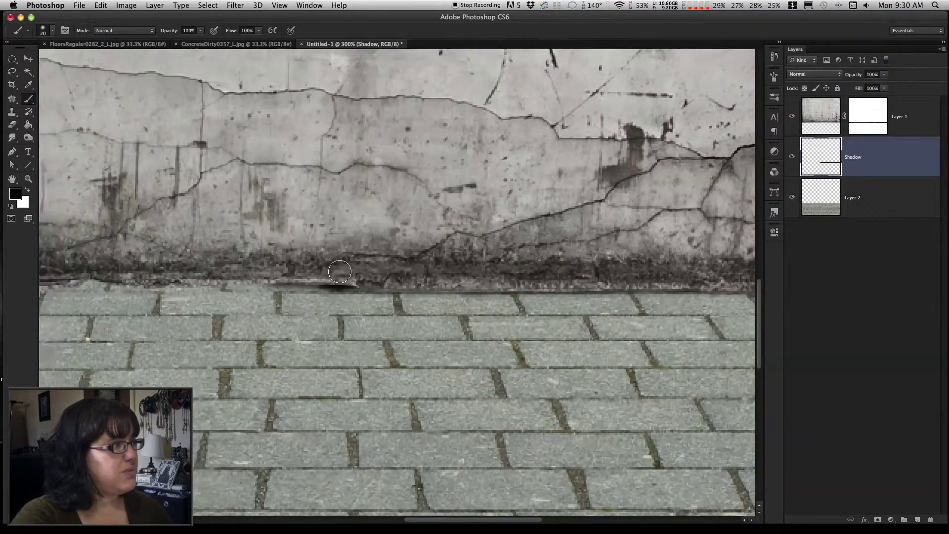
Erase the overly dark blotch near the middle of the seam with a soft 32 px eraser at 50% opacity.
{"action": "scroll", "coordinate": [352, 274], "scroll_direction": "left", "scroll_amount": 5}
{"action": "left_click", "coordinate": [15, 120]}
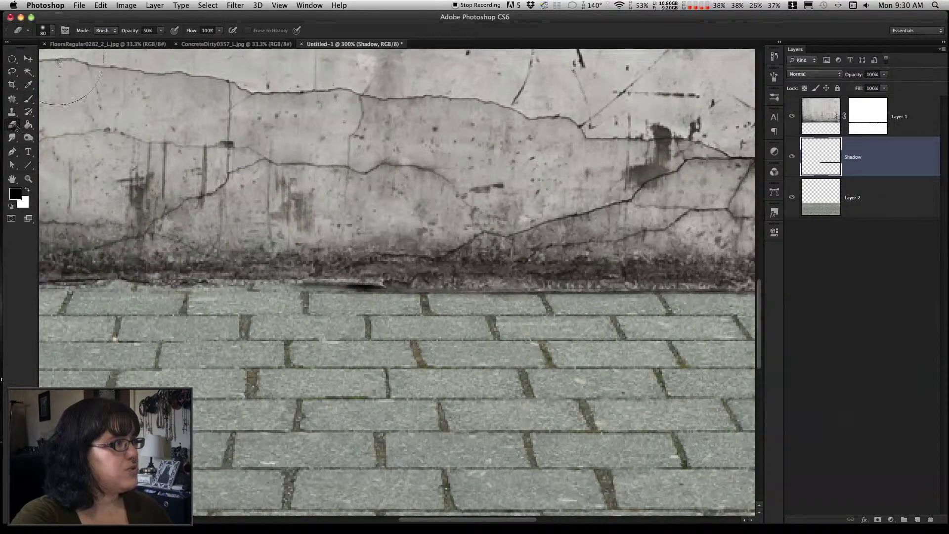
{"action": "left_click", "coordinate": [54, 30]}
{"action": "left_click_drag", "start_coordinate": [45, 59], "coordinate": [39, 61]}
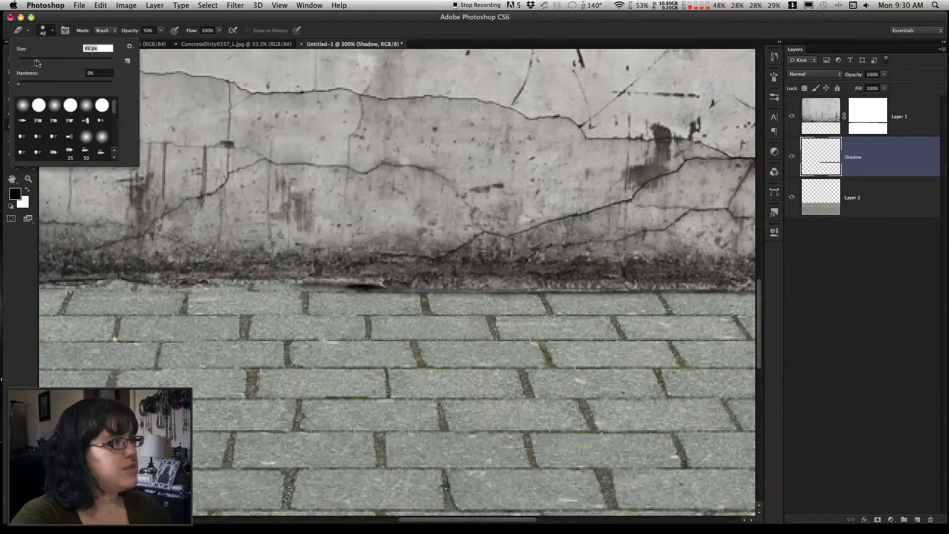
{"action": "key", "text": "Return"}
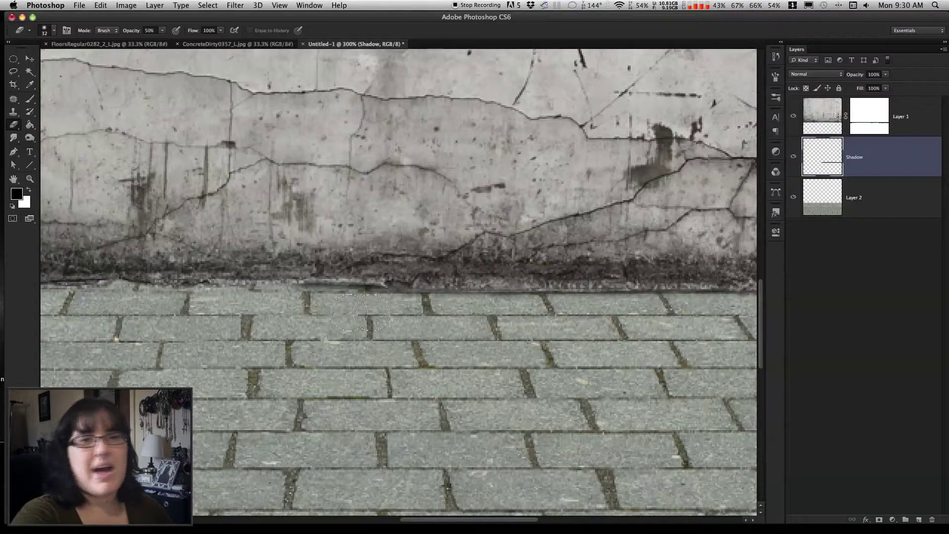
Paint the shadow along the left-centre part of the seam and lighten its dark spot with the Eraser.
{"action": "left_click", "coordinate": [29, 99]}
{"action": "scroll", "coordinate": [361, 246], "scroll_direction": "left", "scroll_amount": 5}
{"action": "left_click_drag", "start_coordinate": [370, 272], "coordinate": [500, 271]}
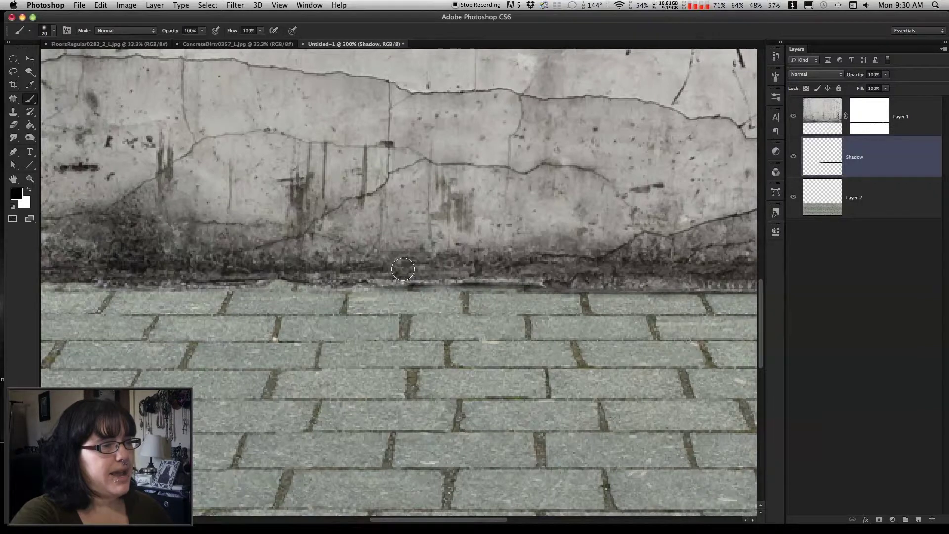
{"action": "left_click_drag", "start_coordinate": [292, 271], "coordinate": [274, 271]}
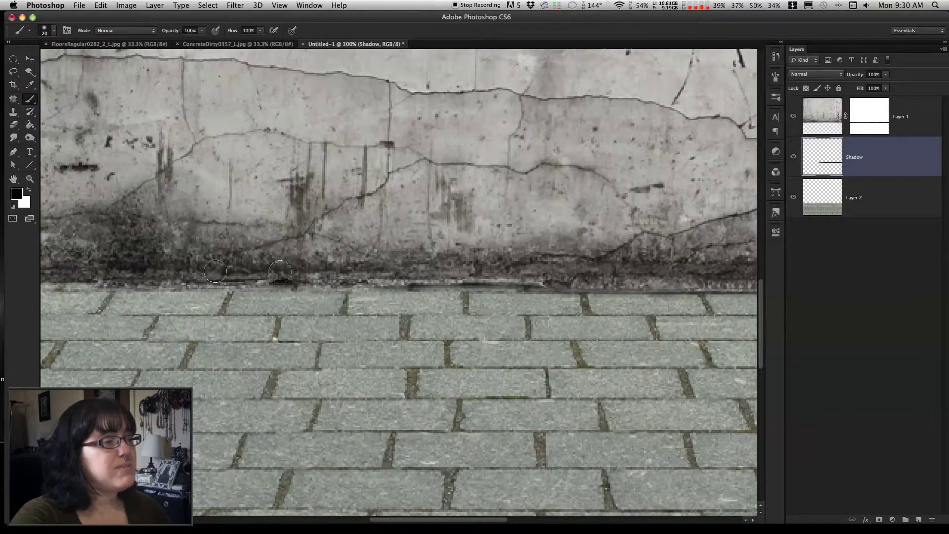
{"action": "left_click", "coordinate": [15, 127]}
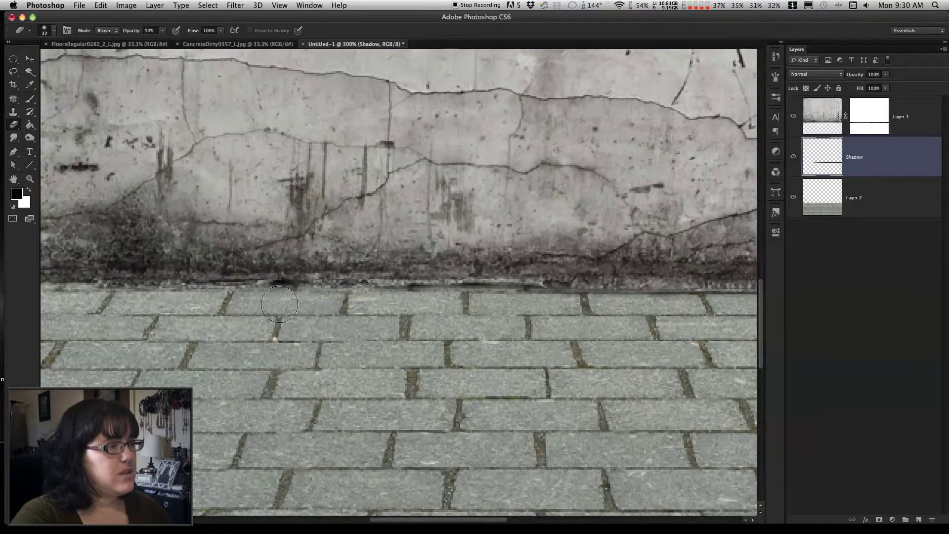
Extend the painted shadow along the seam to the left corner of the wall.
{"action": "left_click", "coordinate": [32, 97]}
{"action": "scroll", "coordinate": [158, 154], "scroll_direction": "left", "scroll_amount": 5}
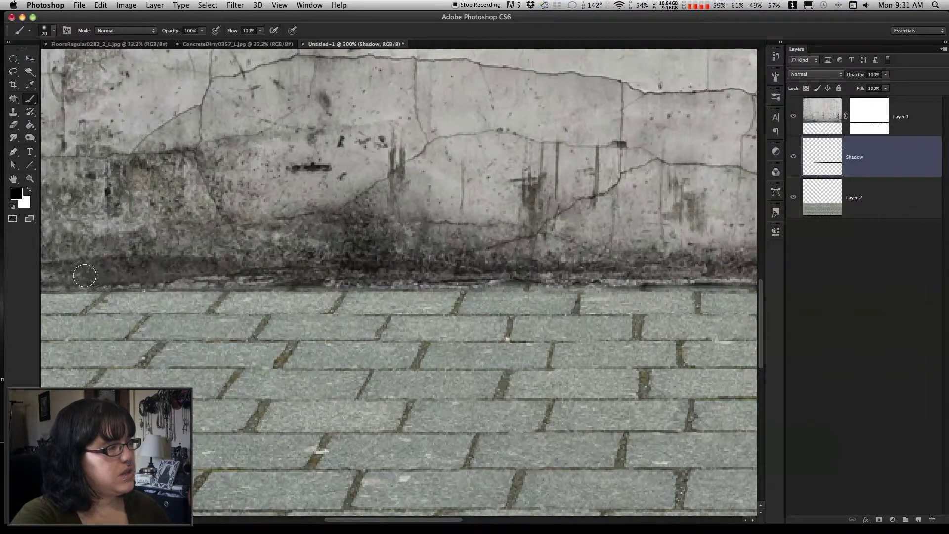
{"action": "scroll", "coordinate": [162, 276], "scroll_direction": "left", "scroll_amount": 3}
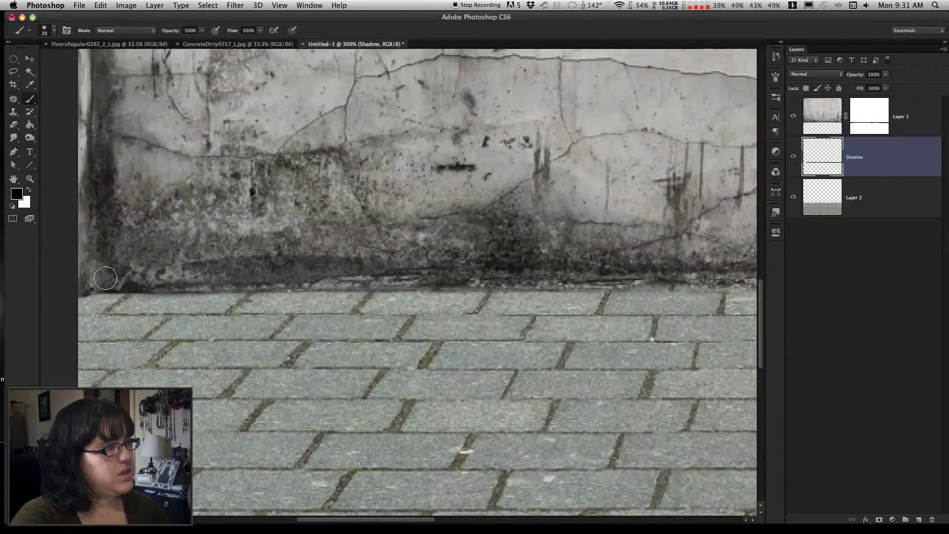
{"action": "mouse_move", "coordinate": [75, 282]}
{"action": "left_mouse_down"}
{"action": "mouse_move", "coordinate": [406, 274]}
{"action": "mouse_move", "coordinate": [222, 277]}
{"action": "left_mouse_up"}
Examine the whole backdrop to judge how the wall, shadow and paving blend together.
{"action": "left_click", "coordinate": [30, 59]}
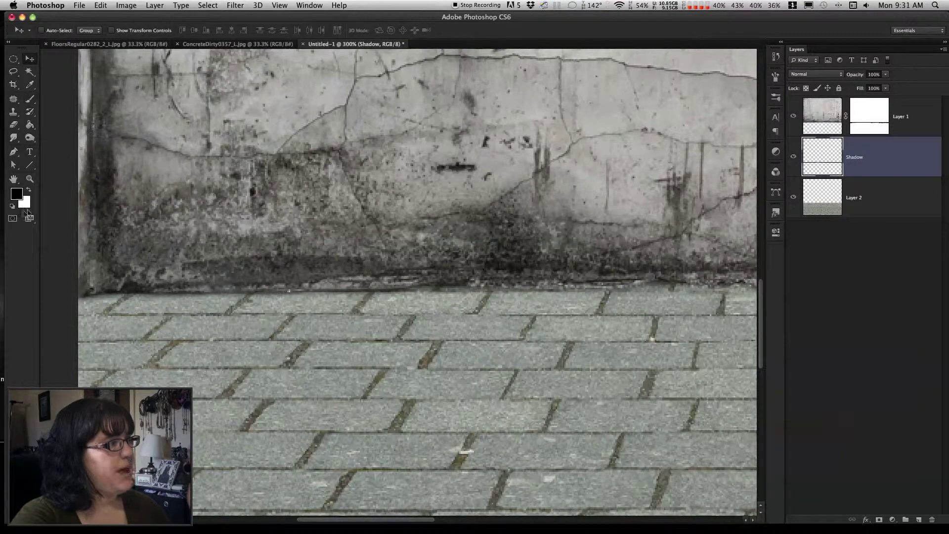
{"action": "left_click", "coordinate": [29, 180]}
{"action": "left_click", "coordinate": [55, 30]}
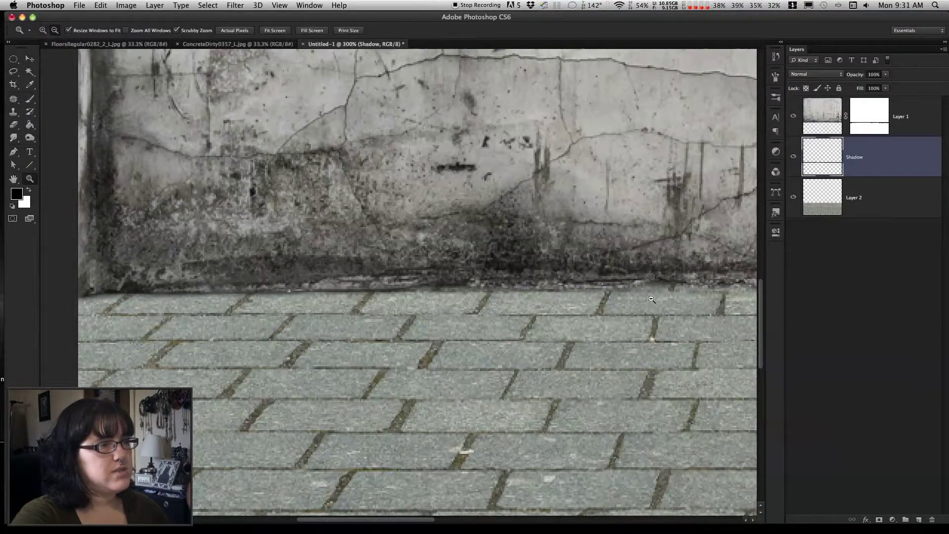
{"action": "left_click", "coordinate": [653, 296]}
{"action": "left_click", "coordinate": [653, 295]}
{"action": "left_click", "coordinate": [653, 295]}
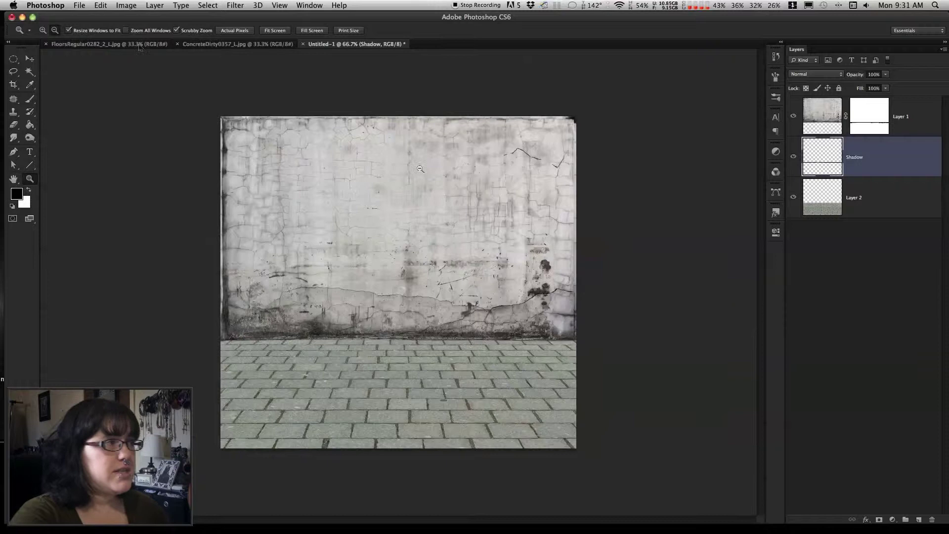
{"action": "left_click", "coordinate": [35, 60]}
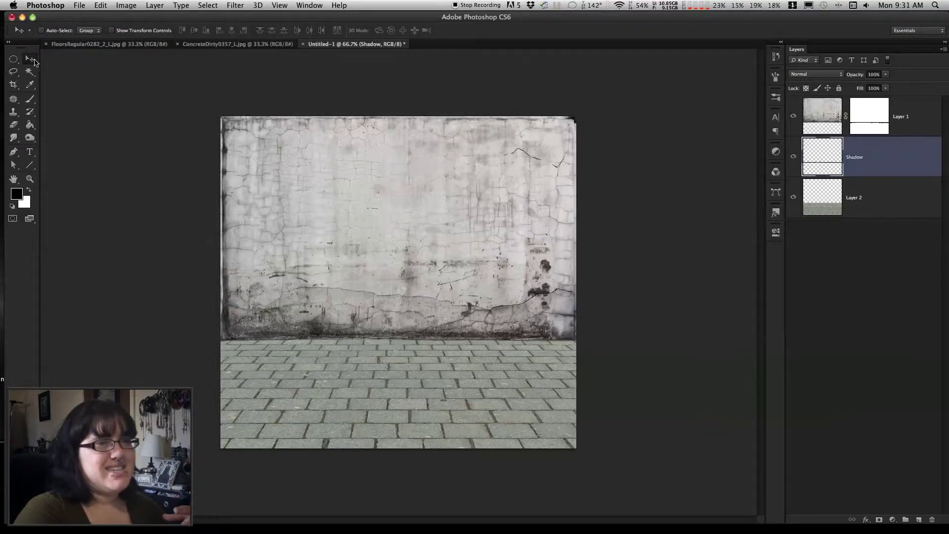
Add a black (000000) Solid Color fill layer above the wall layer.
{"action": "left_click", "coordinate": [918, 117]}
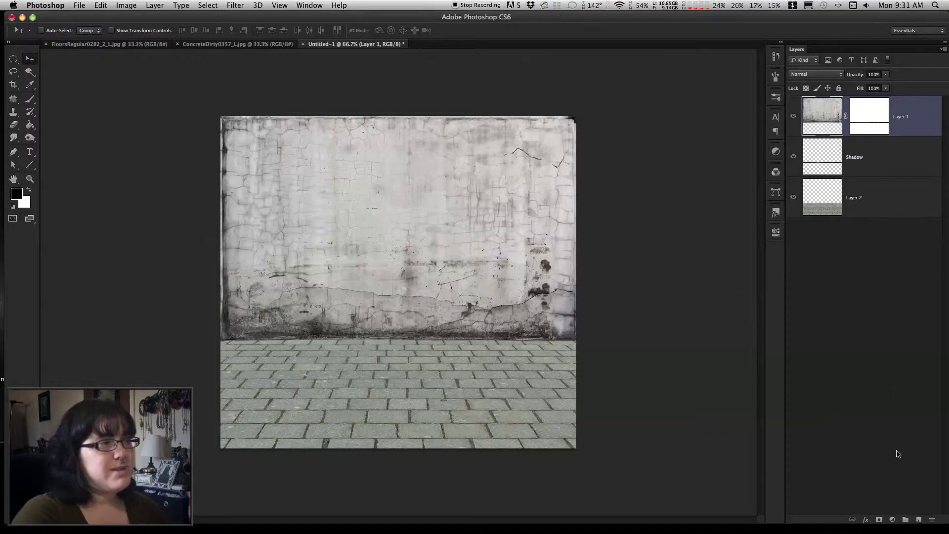
{"action": "left_click", "coordinate": [16, 59]}
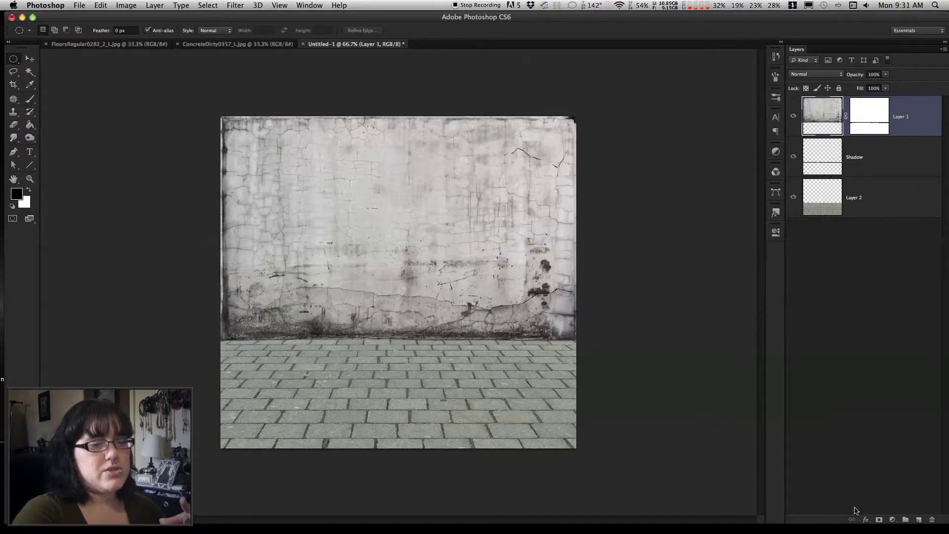
{"action": "left_click", "coordinate": [893, 520]}
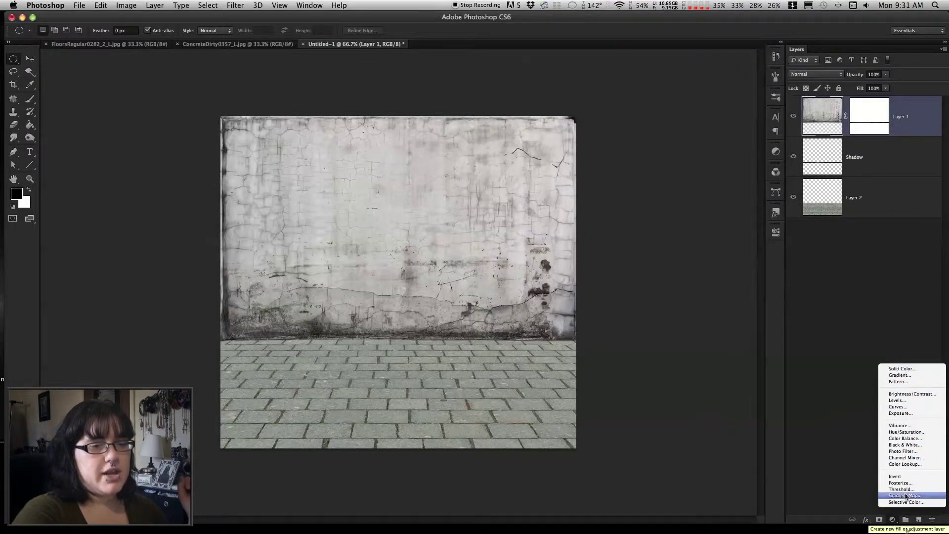
{"action": "left_click", "coordinate": [901, 369]}
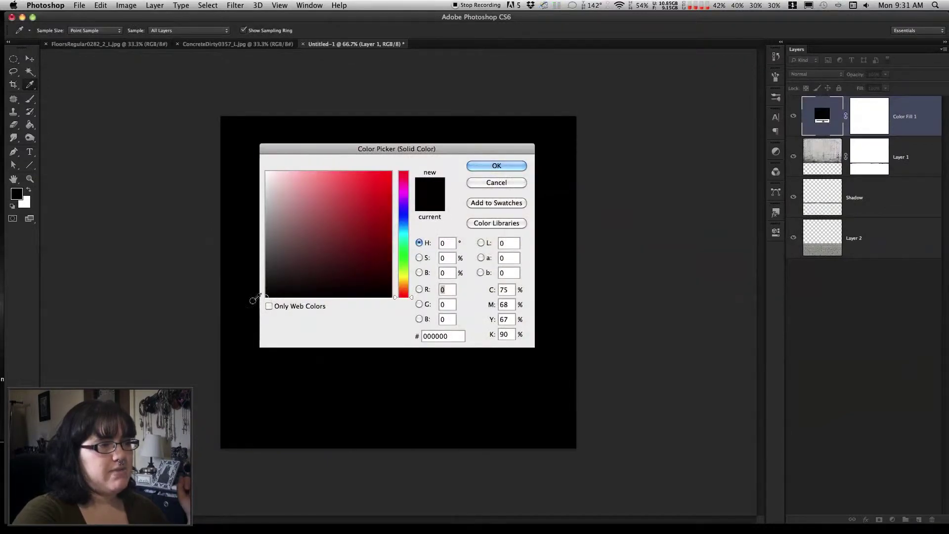
{"action": "left_click", "coordinate": [497, 166]}
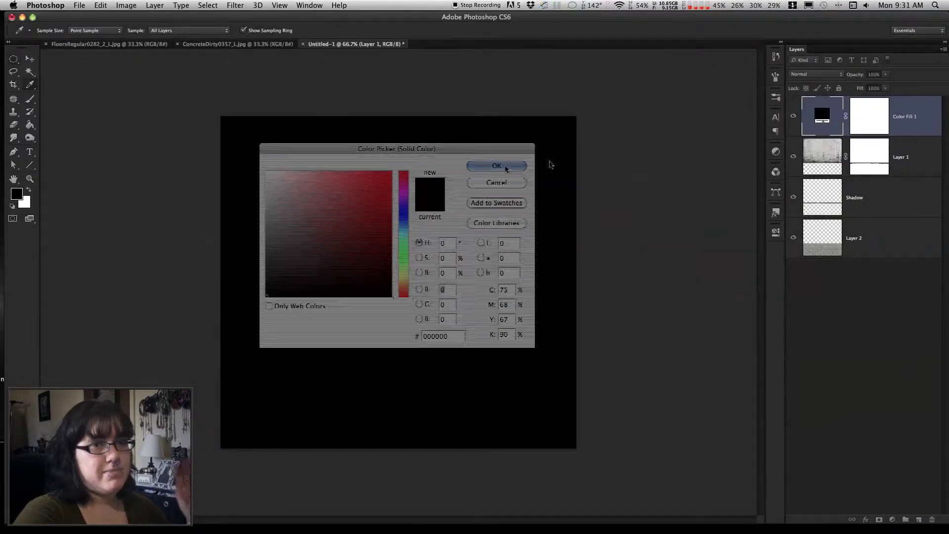
With the fill layer's mask active, select a large circle centred on the canvas and nearly reaching its edges.
{"action": "left_click", "coordinate": [870, 124]}
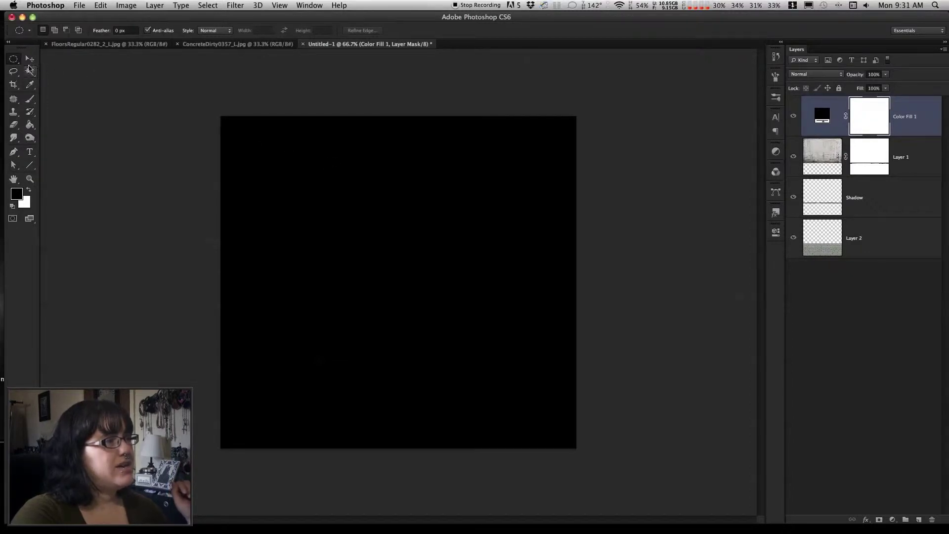
{"action": "left_click", "coordinate": [14, 61]}
{"action": "left_click", "coordinate": [99, 65]}
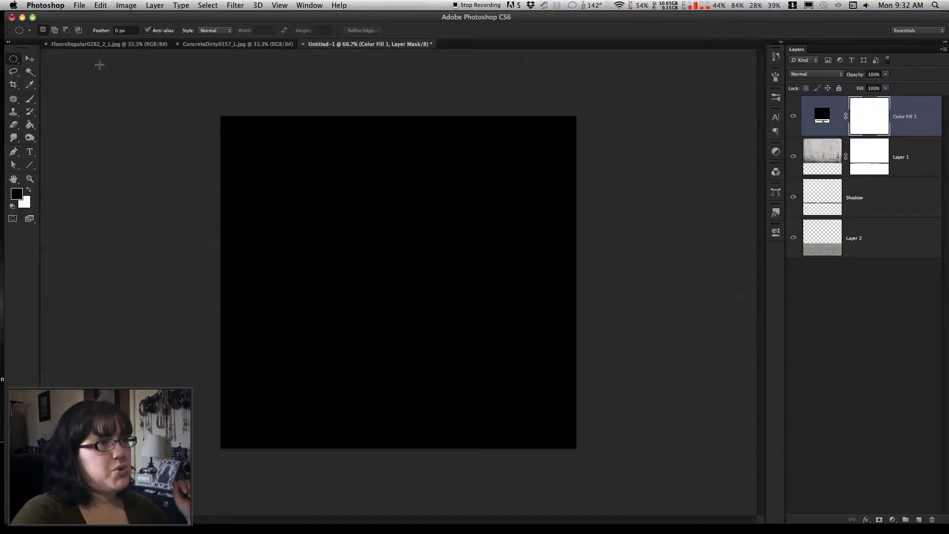
{"action": "left_click_drag", "start_coordinate": [252, 125], "coordinate": [566, 436]}
{"action": "left_click_drag", "start_coordinate": [438, 272], "coordinate": [409, 251]}
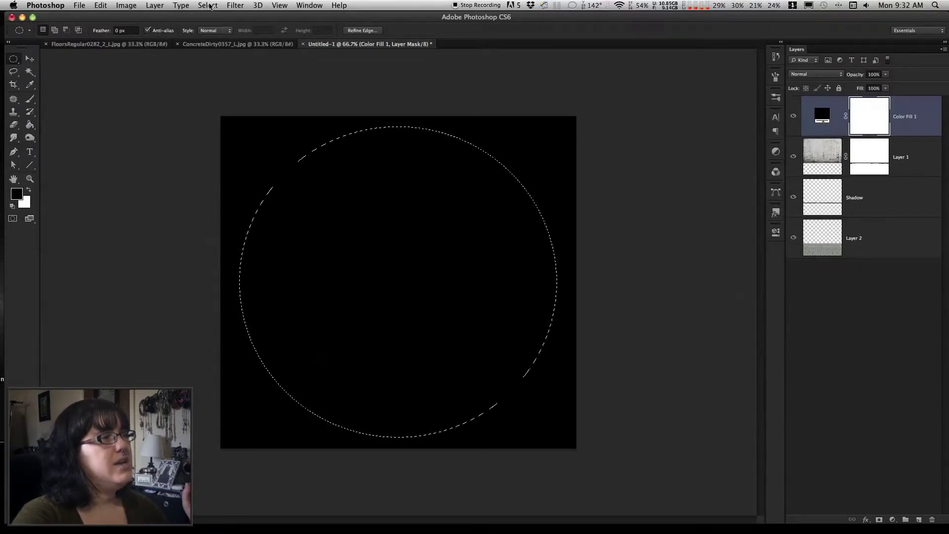
Try to feather the circular selection by 500 pixels, and undo the feathering.
{"action": "left_click", "coordinate": [208, 5]}
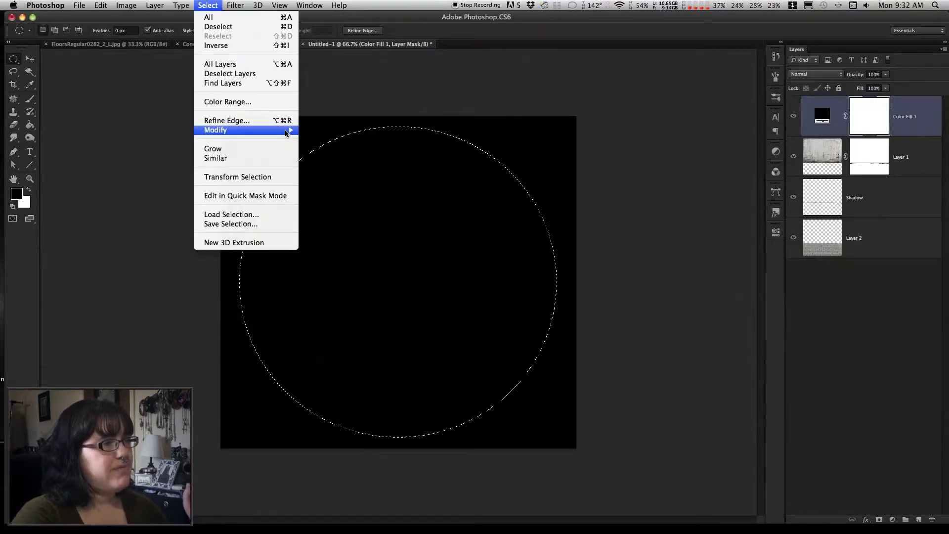
{"action": "left_click", "coordinate": [324, 168]}
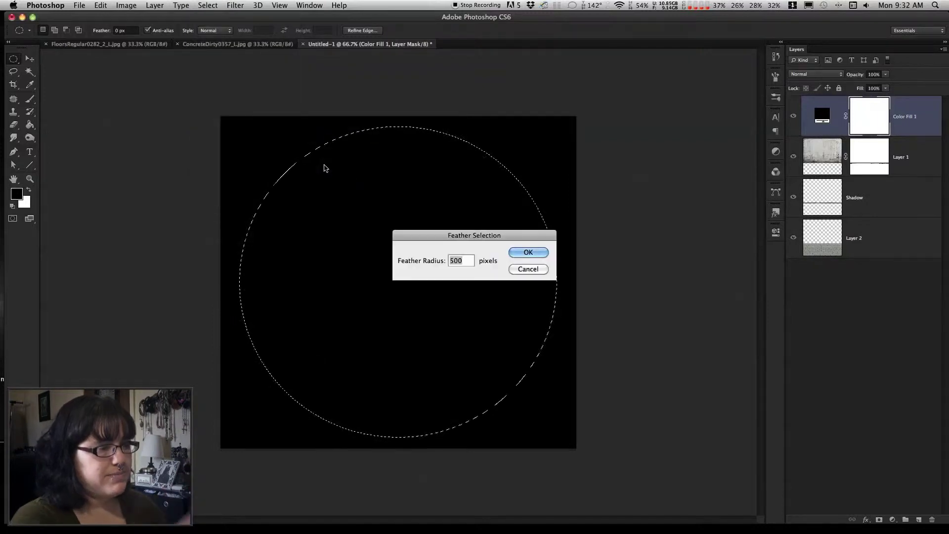
{"action": "left_click", "coordinate": [528, 252]}
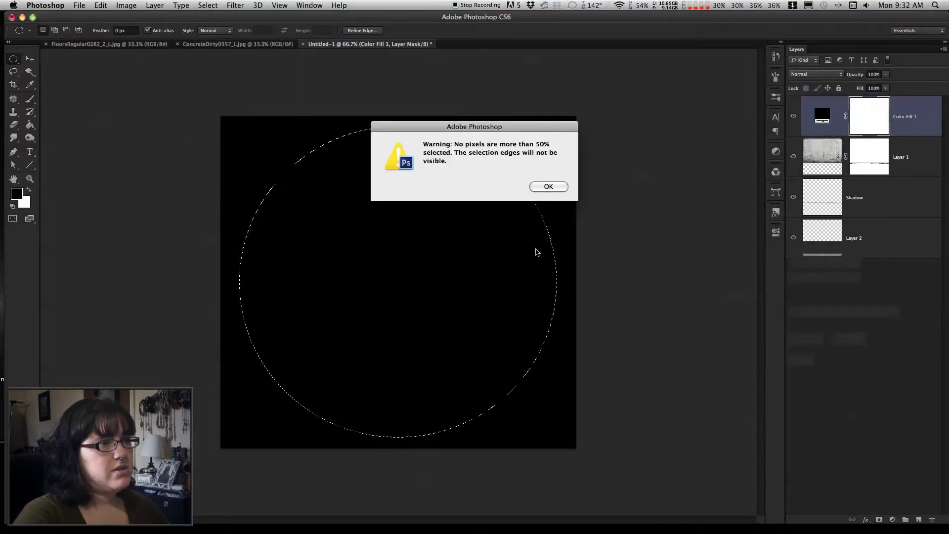
{"action": "left_click", "coordinate": [549, 187]}
{"action": "key", "text": "super+z"}
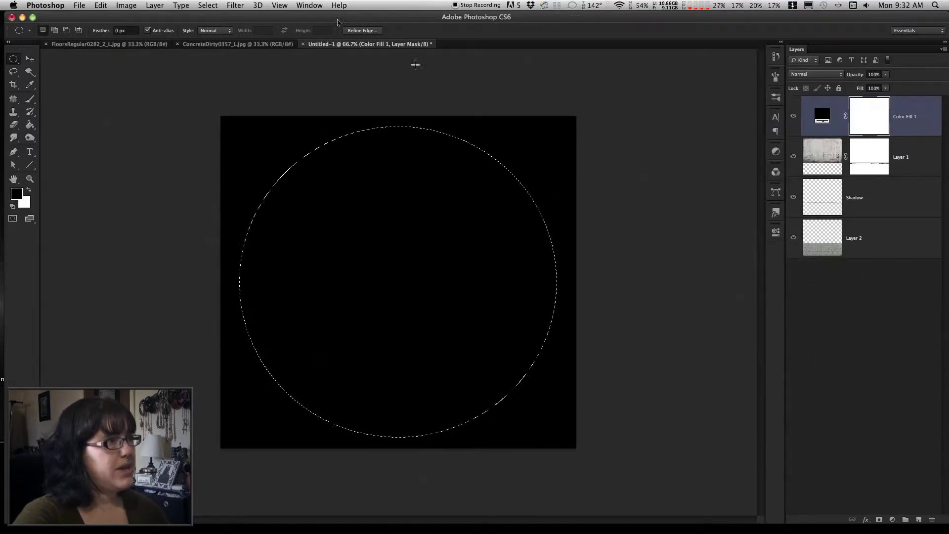
Feather the circular selection by 250 pixels.
{"action": "left_click", "coordinate": [207, 5]}
{"action": "mouse_move", "coordinate": [289, 130]}
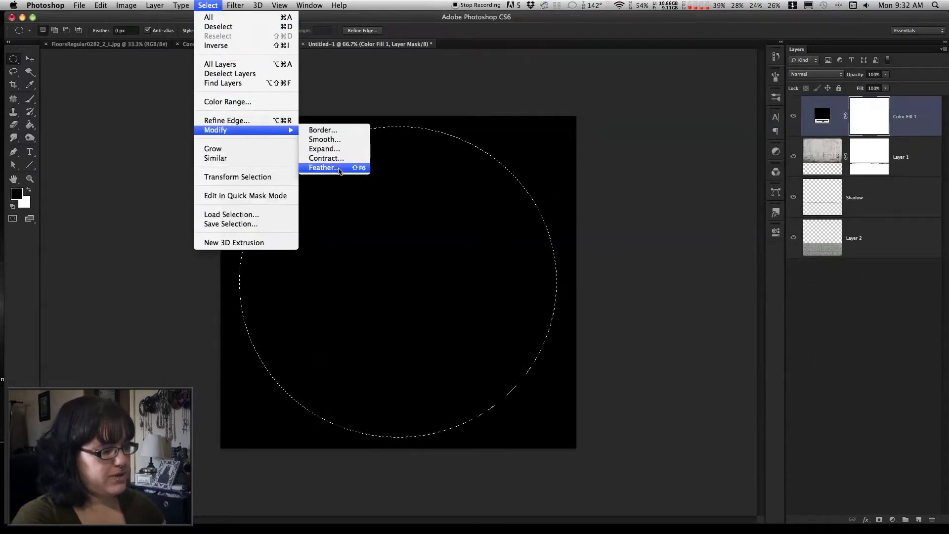
{"action": "left_click", "coordinate": [335, 168]}
{"action": "type", "text": "250"}
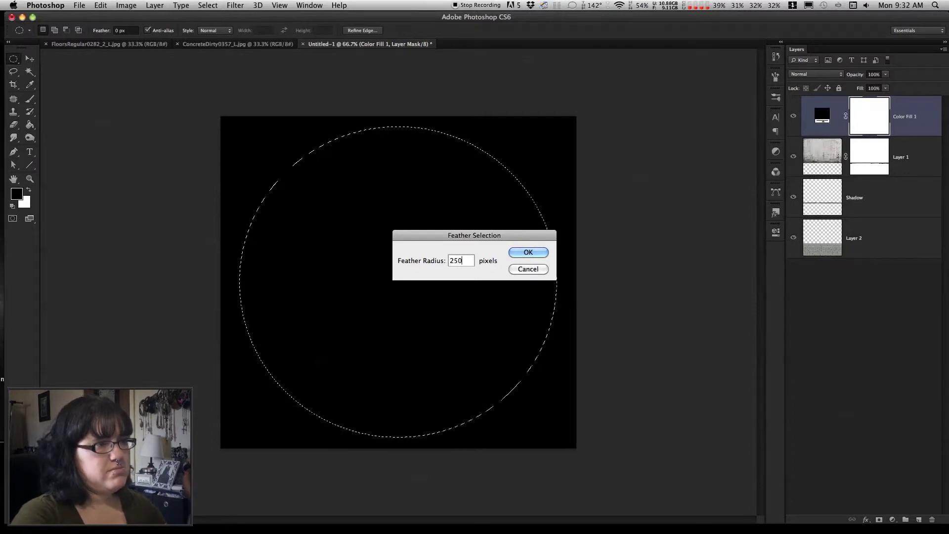
{"action": "left_click", "coordinate": [523, 254]}
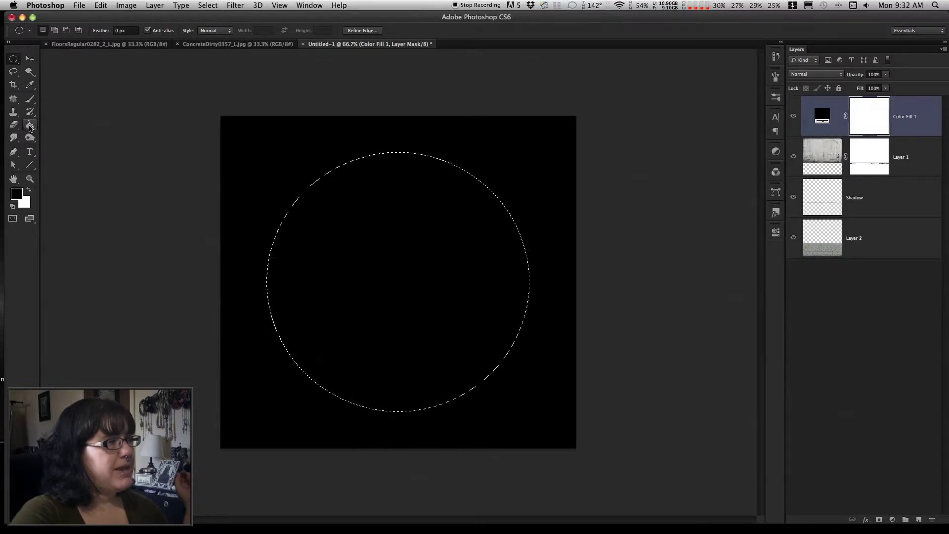
Fill the feathered circular selection on the Color Fill 1 layer mask with black and clear the selection.
{"action": "left_click", "coordinate": [29, 125]}
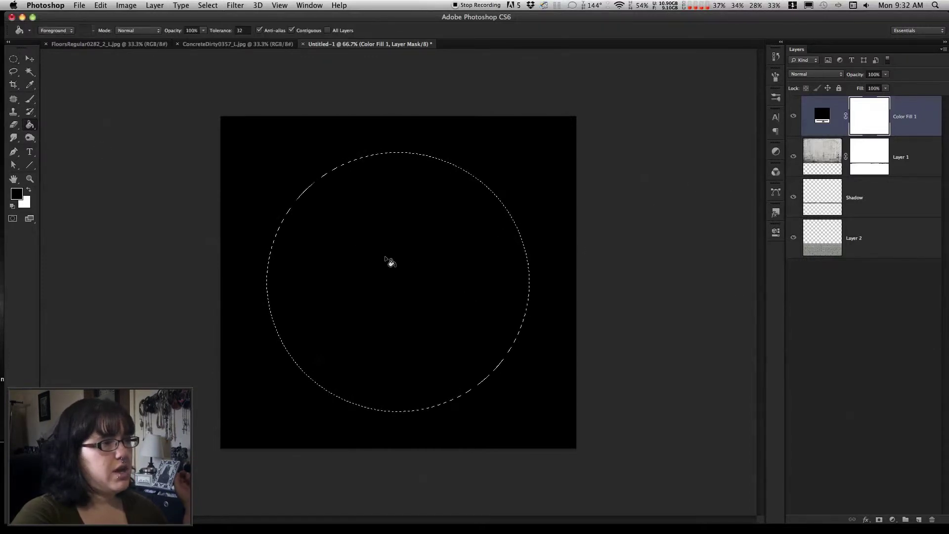
{"action": "left_click", "coordinate": [388, 264]}
{"action": "left_click", "coordinate": [14, 59]}
{"action": "left_click", "coordinate": [155, 94]}
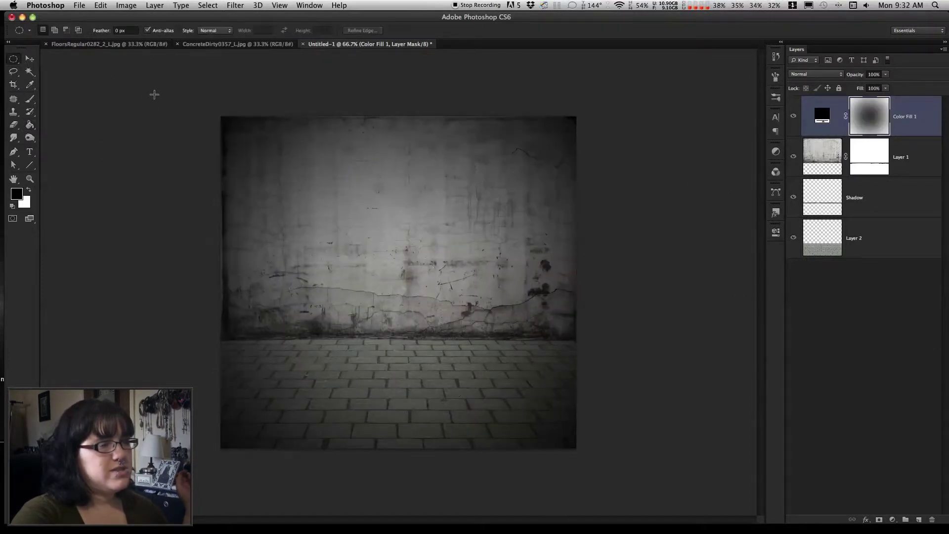
{"action": "left_click", "coordinate": [793, 117]}
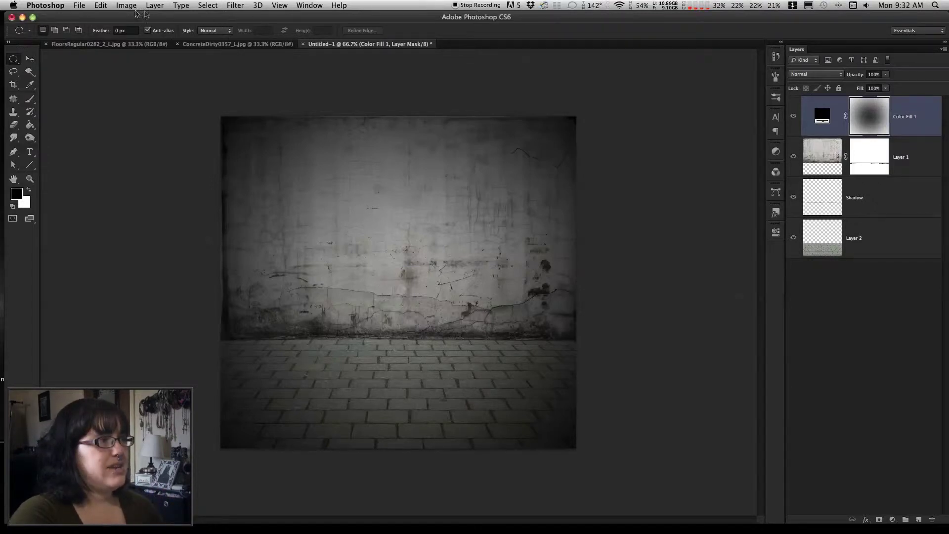
Apply a Levels adjustment to the Color Fill 1 mask, darkening its midtones to open up the bright centre of the vignette.
{"action": "left_click", "coordinate": [126, 5]}
{"action": "mouse_move", "coordinate": [135, 37]}
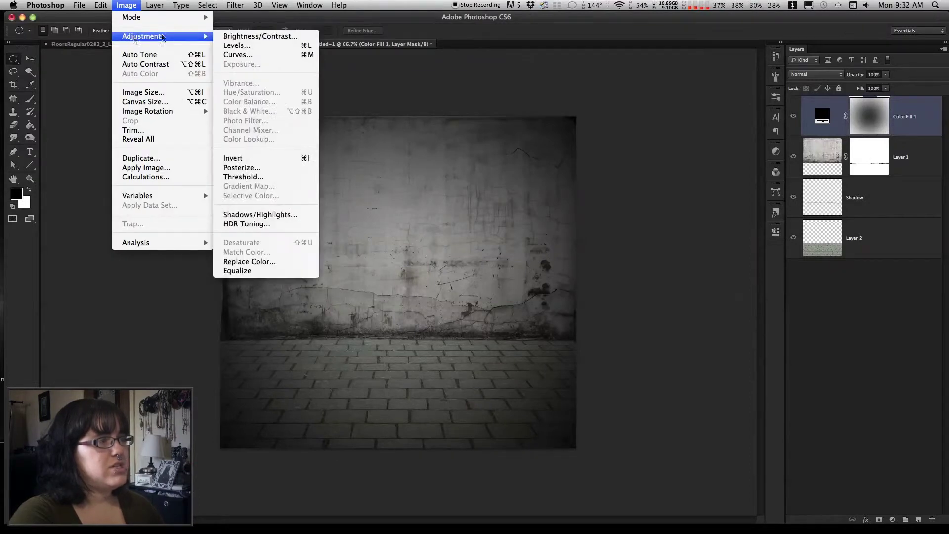
{"action": "left_click", "coordinate": [236, 45]}
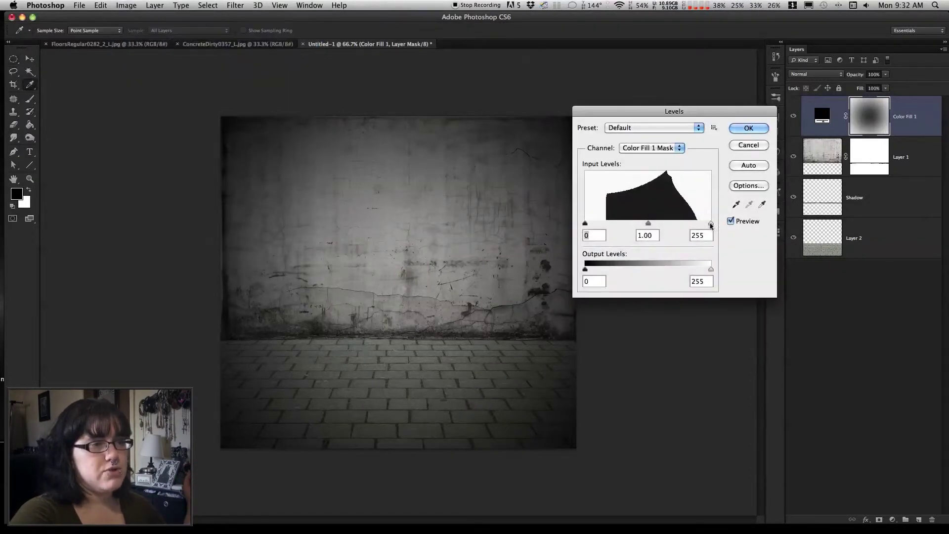
{"action": "left_click_drag", "start_coordinate": [709, 223], "coordinate": [664, 224]}
{"action": "mouse_move", "coordinate": [587, 225]}
{"action": "left_mouse_down"}
{"action": "mouse_move", "coordinate": [596, 226]}
{"action": "mouse_move", "coordinate": [585, 226]}
{"action": "left_mouse_up"}
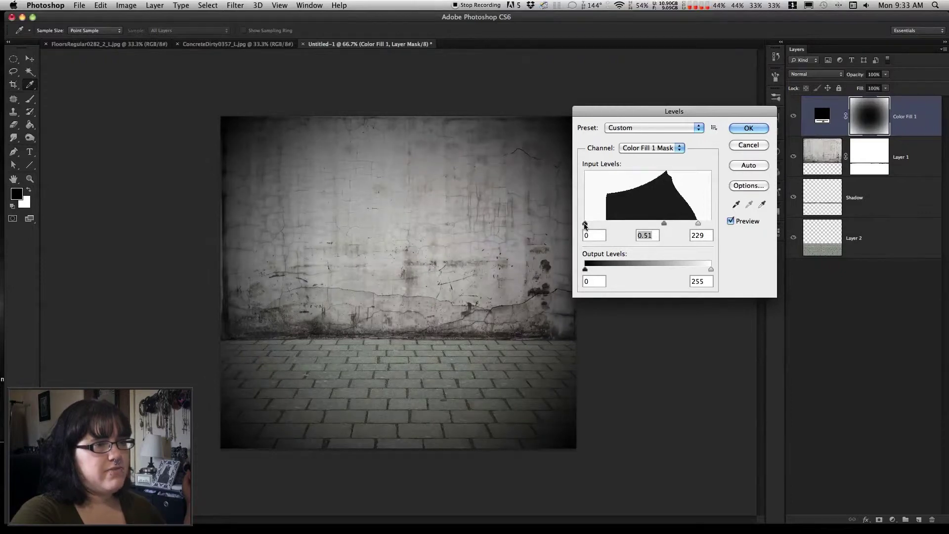
{"action": "left_click_drag", "start_coordinate": [665, 223], "coordinate": [710, 224]}
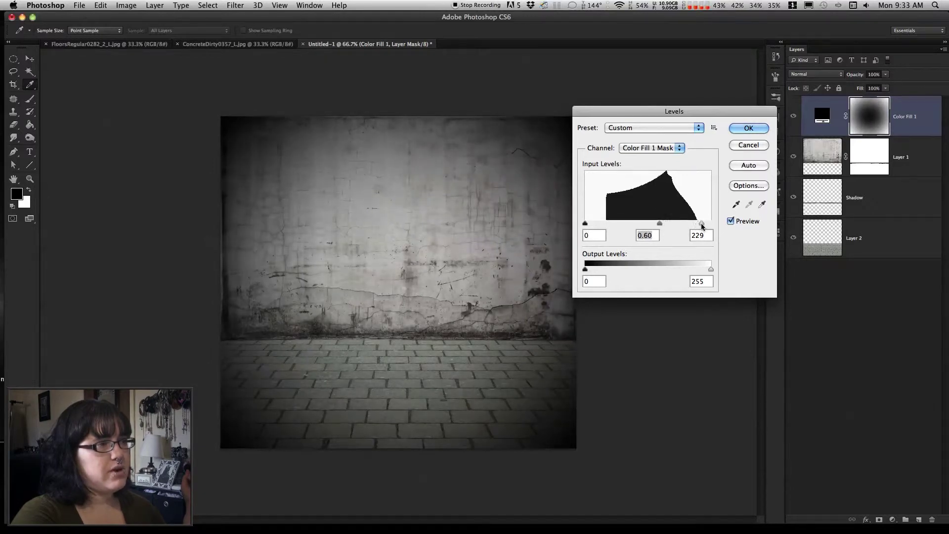
{"action": "left_click_drag", "start_coordinate": [664, 224], "coordinate": [667, 226]}
{"action": "left_click", "coordinate": [708, 225]}
{"action": "left_click", "coordinate": [749, 128]}
{"action": "key", "text": "m"}
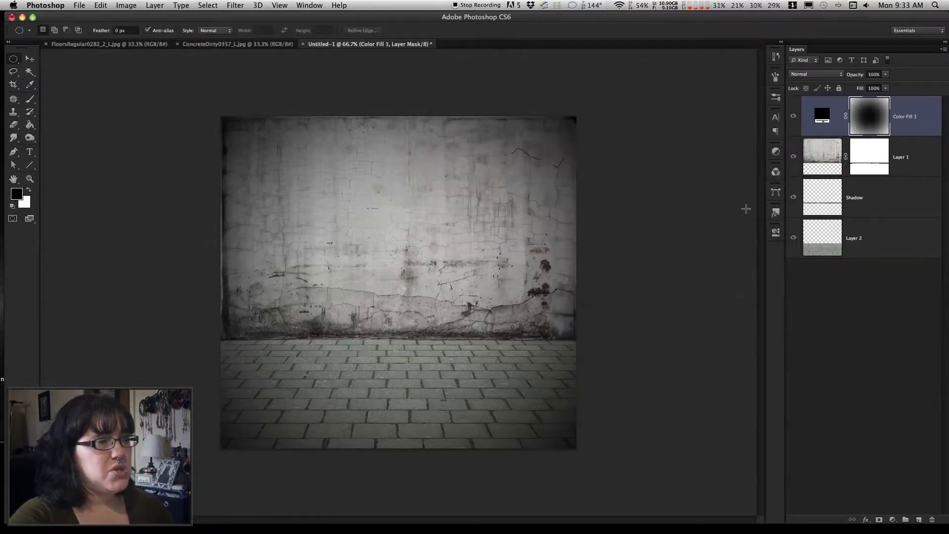
Add a Color Balance adjustment layer and place it directly above the floor layer, Layer 2, beneath the Shadow layer.
{"action": "left_click", "coordinate": [893, 521]}
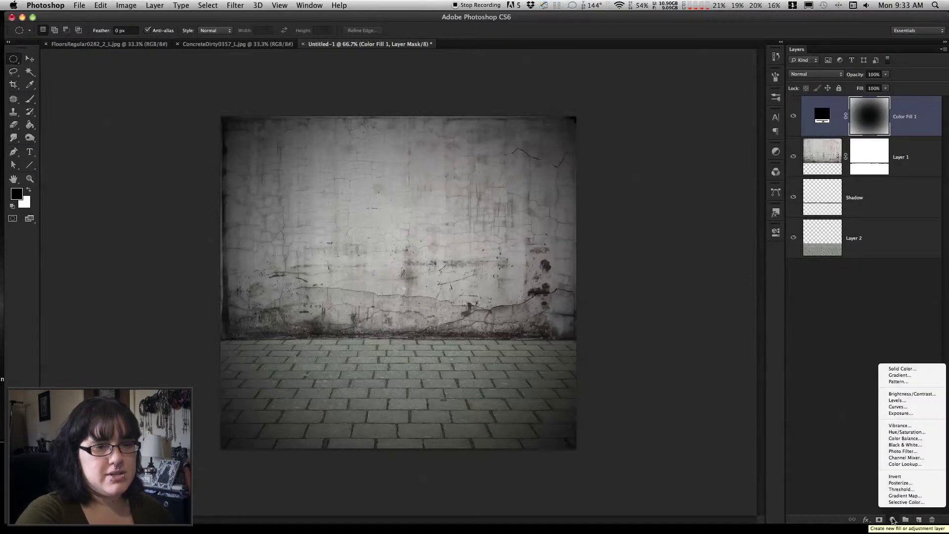
{"action": "left_click", "coordinate": [918, 438]}
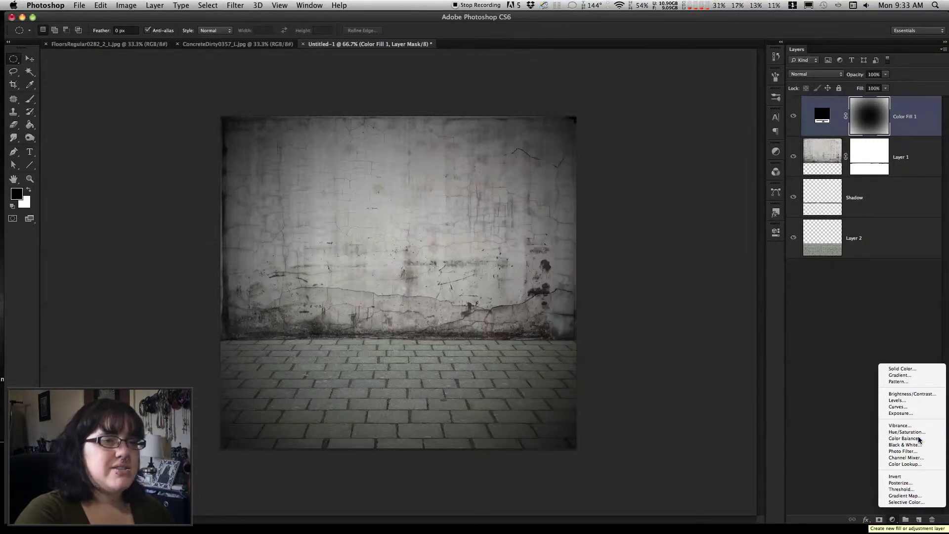
{"action": "left_click", "coordinate": [776, 232]}
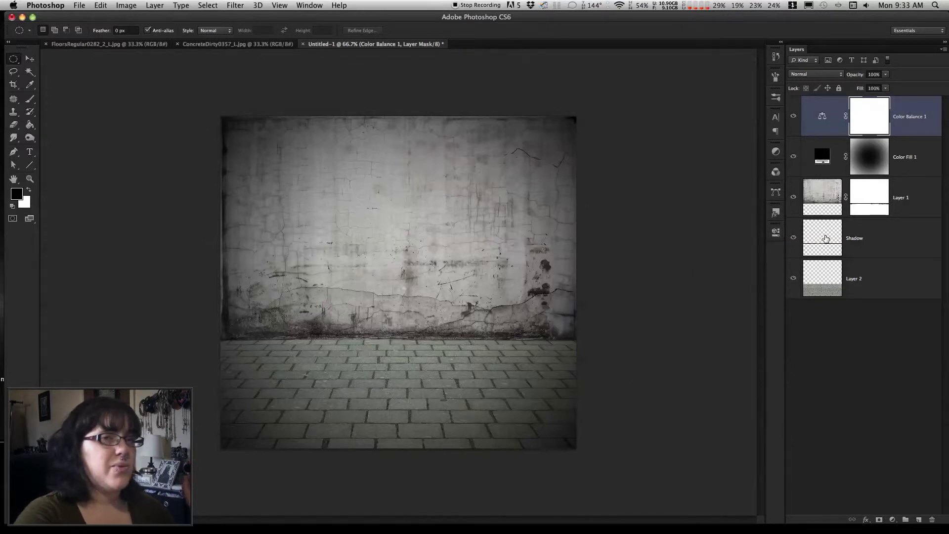
{"action": "left_click_drag", "start_coordinate": [918, 127], "coordinate": [917, 255]}
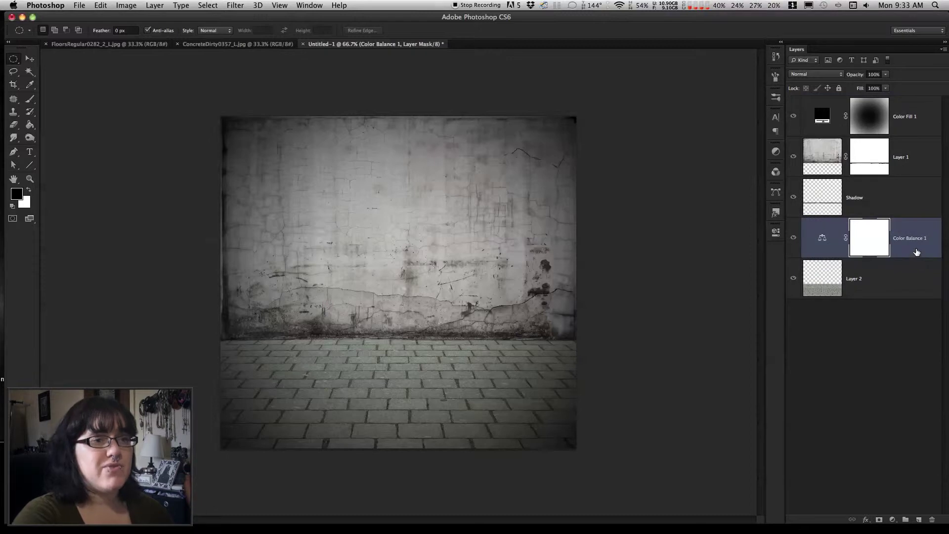
Set the Color Balance midtones to Cyan-Red +3, Magenta-Green -8 and Yellow-Blue -2 to neutralise the floor's green tint.
{"action": "left_click", "coordinate": [823, 240]}
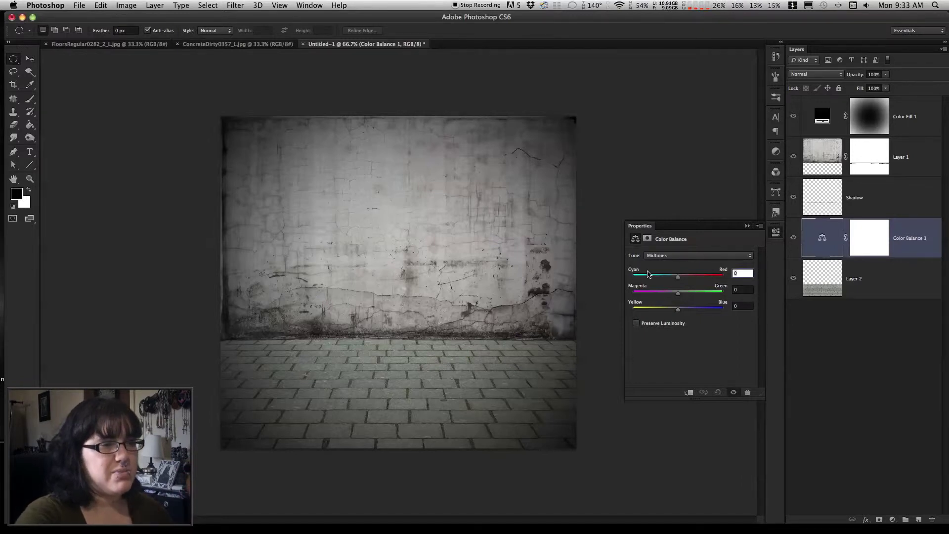
{"action": "mouse_move", "coordinate": [677, 279]}
{"action": "left_mouse_down"}
{"action": "mouse_move", "coordinate": [678, 312]}
{"action": "mouse_move", "coordinate": [688, 294]}
{"action": "mouse_move", "coordinate": [677, 295]}
{"action": "left_mouse_up"}
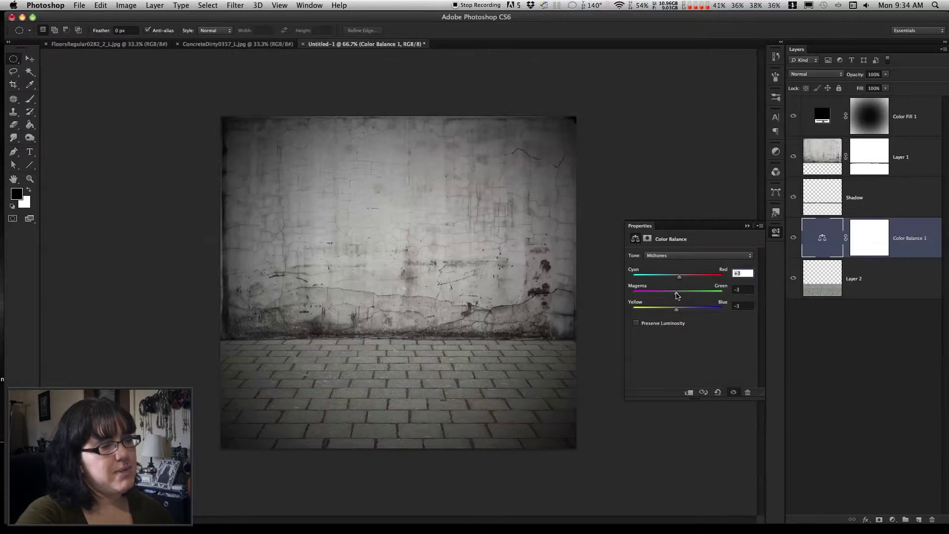
{"action": "left_click_drag", "start_coordinate": [681, 311], "coordinate": [678, 314]}
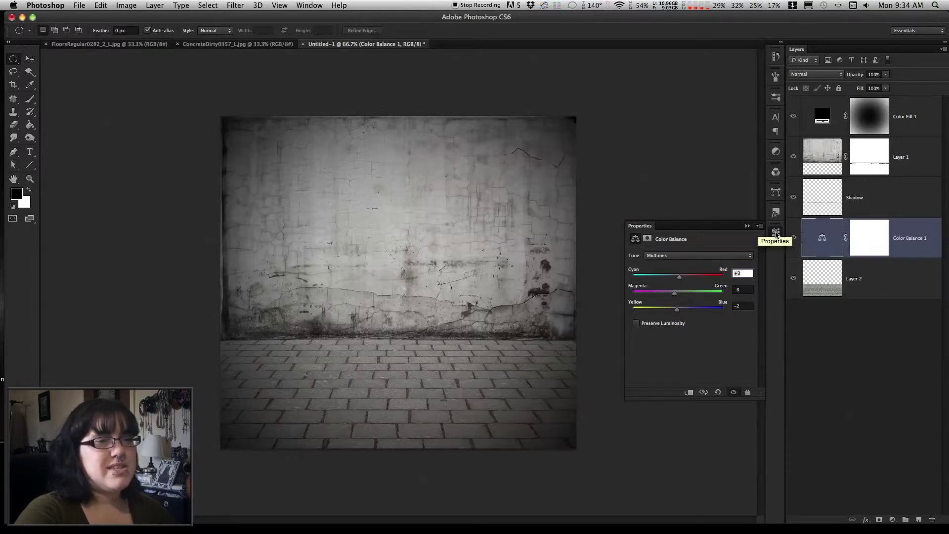
{"action": "left_click", "coordinate": [776, 234]}
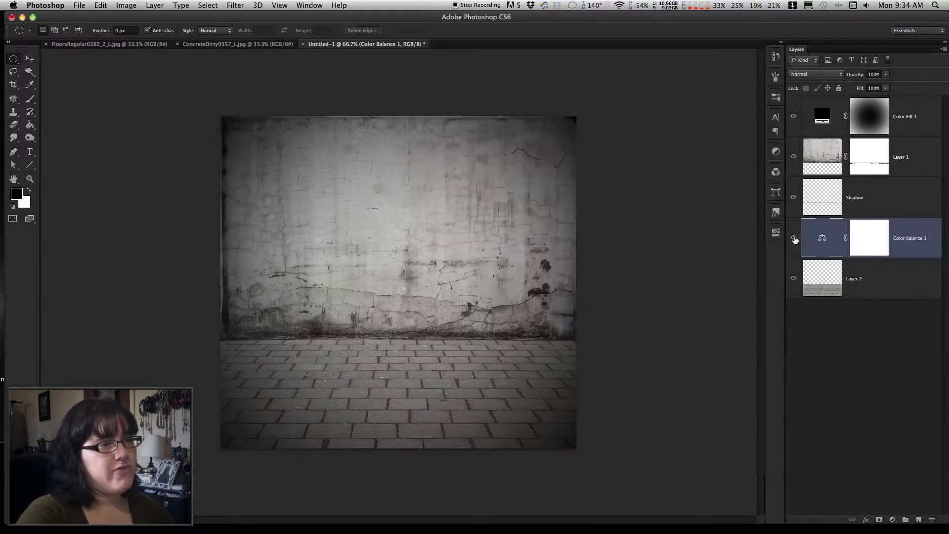
Compare the paving floor's colour with and without the Color Balance adjustment layer.
{"action": "left_click", "coordinate": [794, 240]}
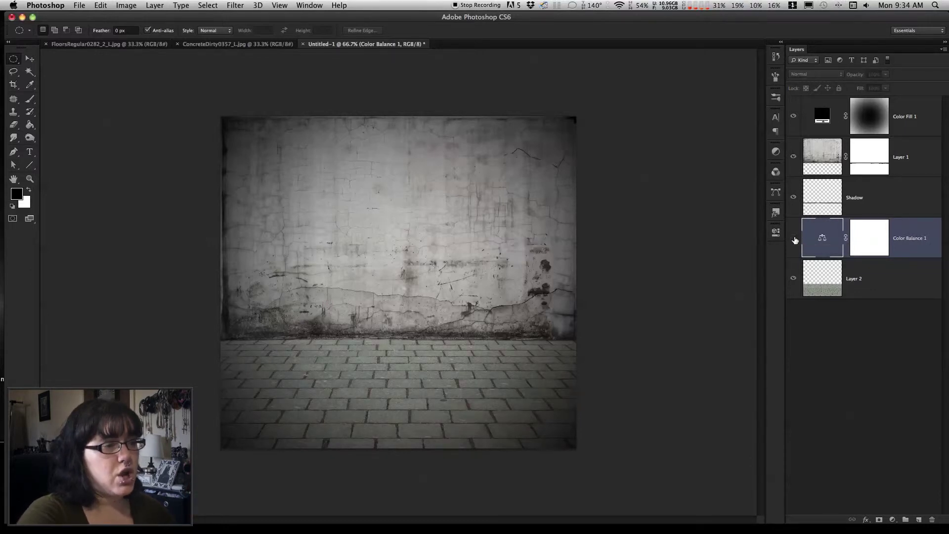
{"action": "left_click", "coordinate": [795, 239]}
{"action": "left_click", "coordinate": [794, 240]}
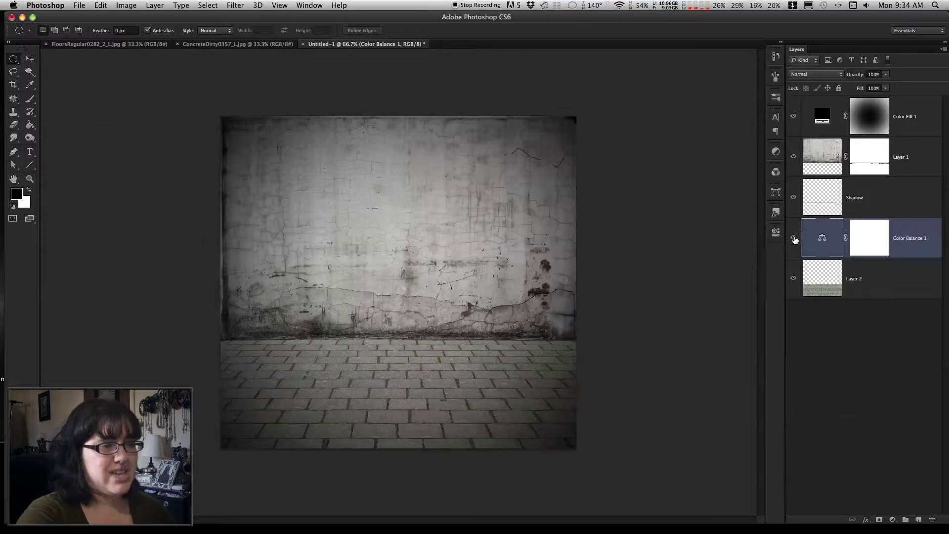